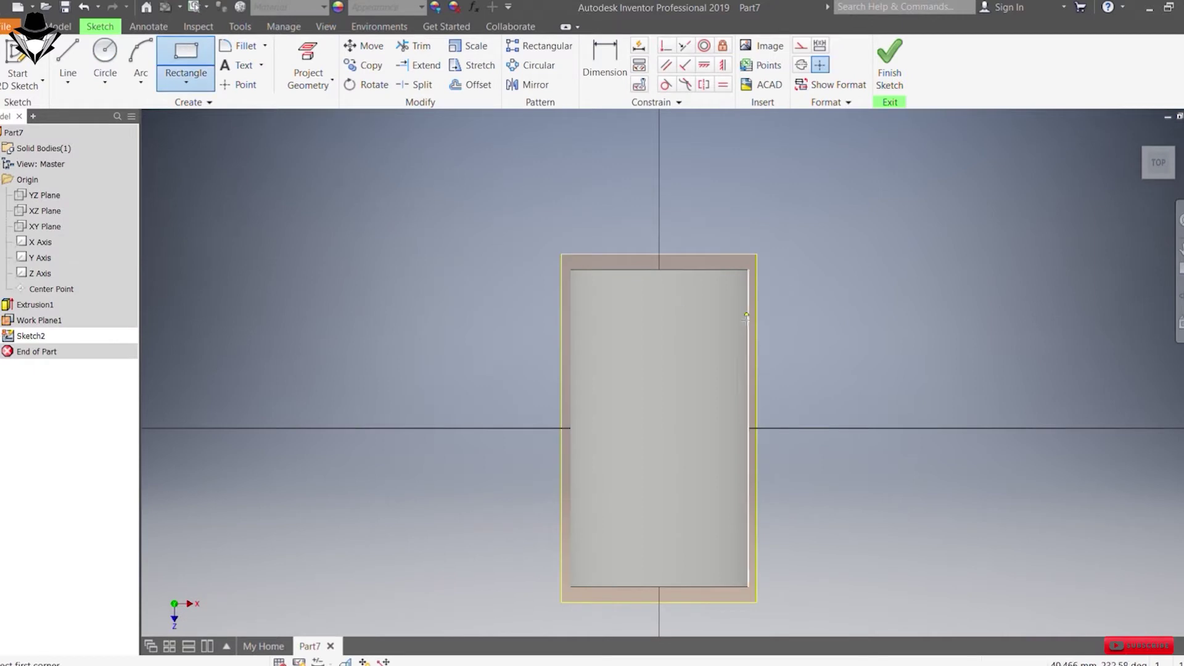
Sketch a rectangle 35 mm wide and 50 mm long on the work plane, starting from the vertical axis
click(659, 308)
text(50)
key(Return)
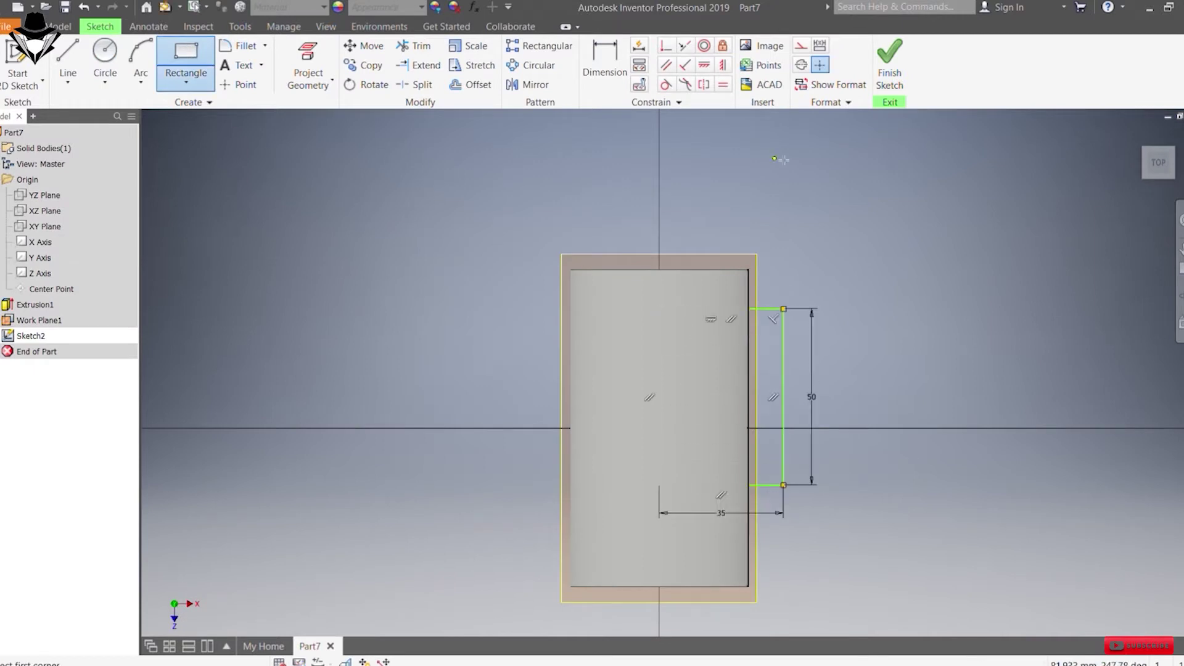
Dimension the rectangle's upper edge 25 mm from the origin and finish the sketch
click(605, 64)
click(719, 309)
click(659, 428)
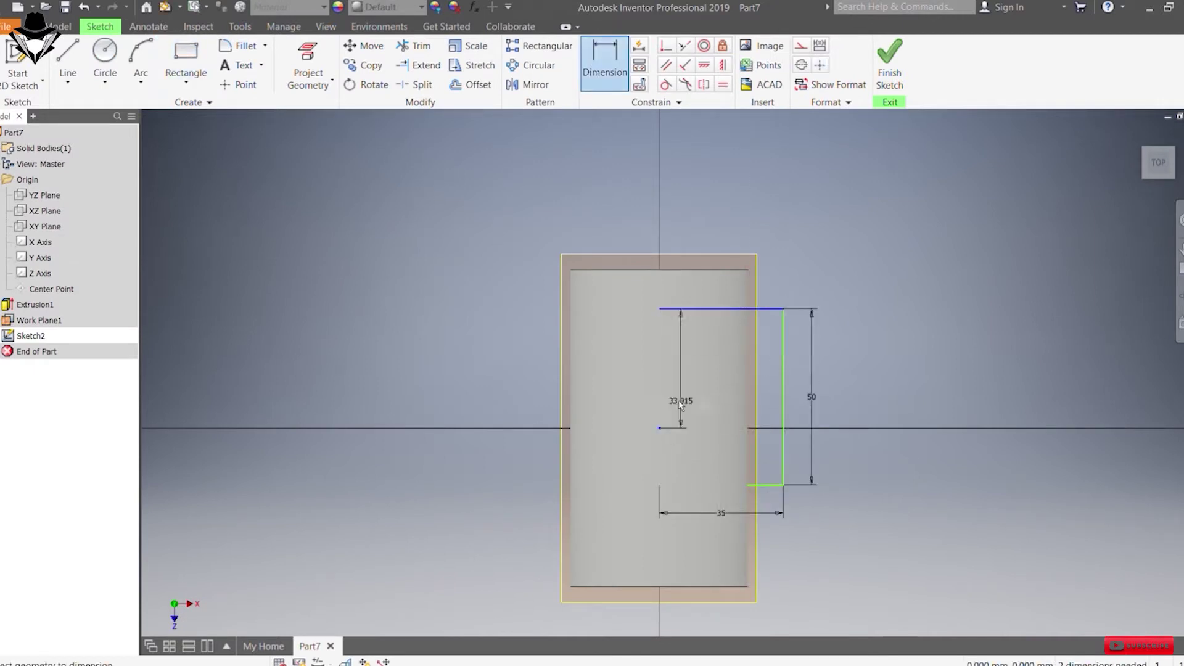
click(700, 392)
text(25)
key(Return)
click(889, 65)
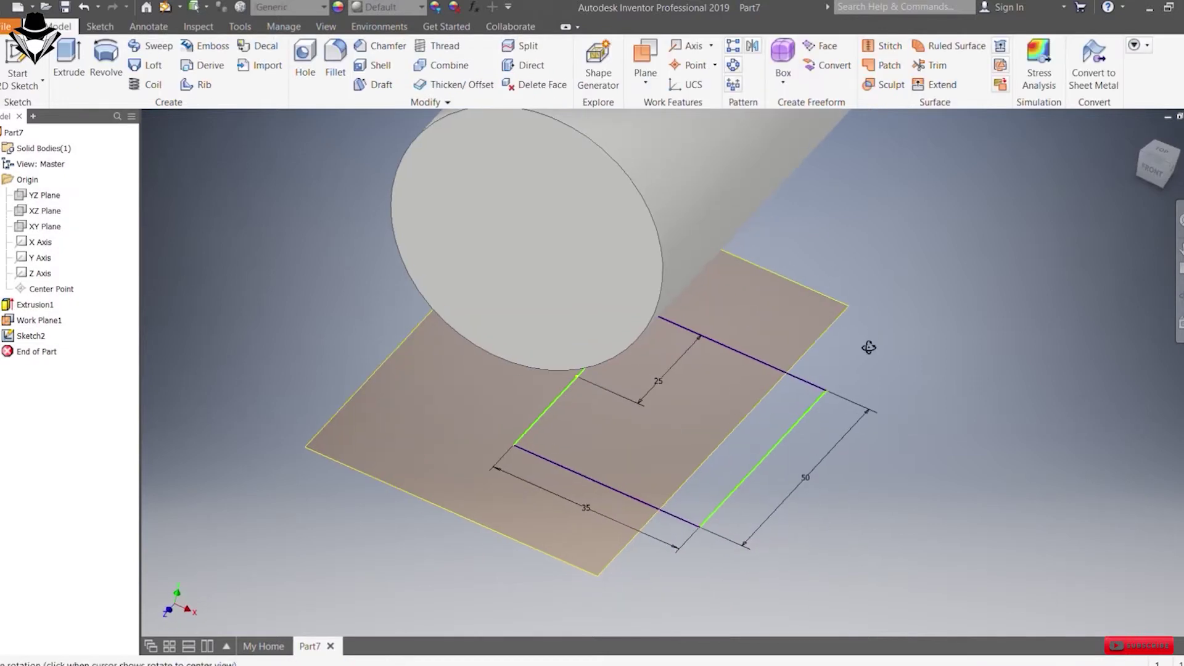
Extrude the 35 by 50 mm rectangle 55 mm up into the cylinder
scroll(870, 346, up, 2)
drag(870, 346, 846, 389)
click(68, 59)
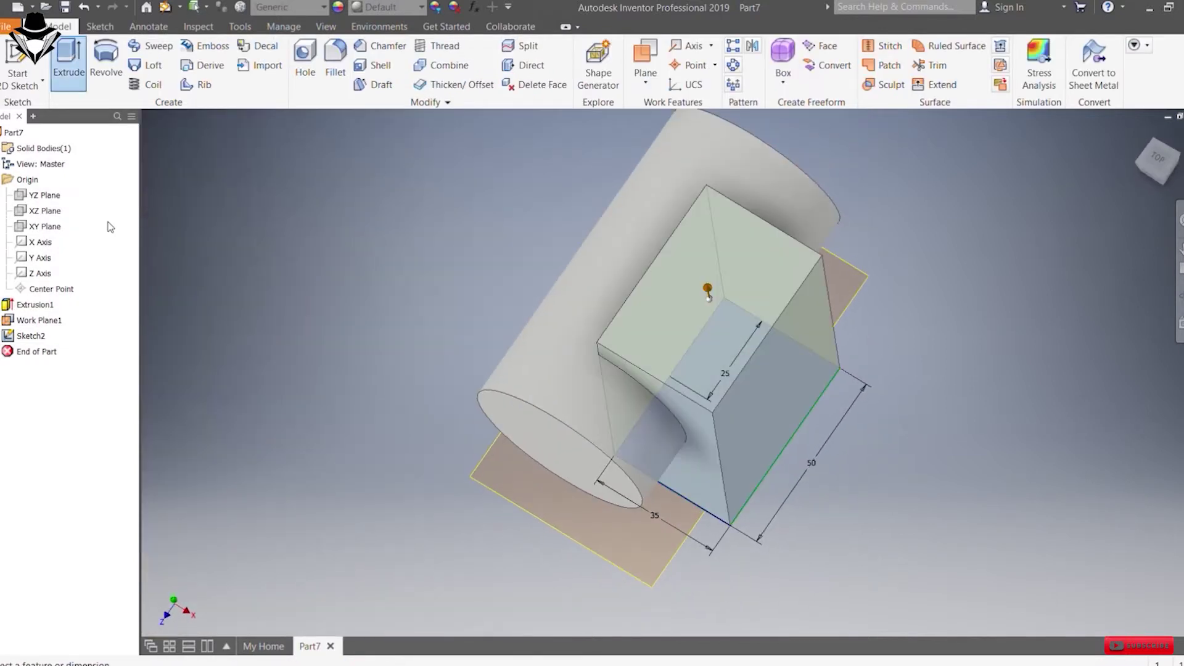
text(55)
click(119, 317)
drag(322, 320, 329, 213)
click(1139, 132)
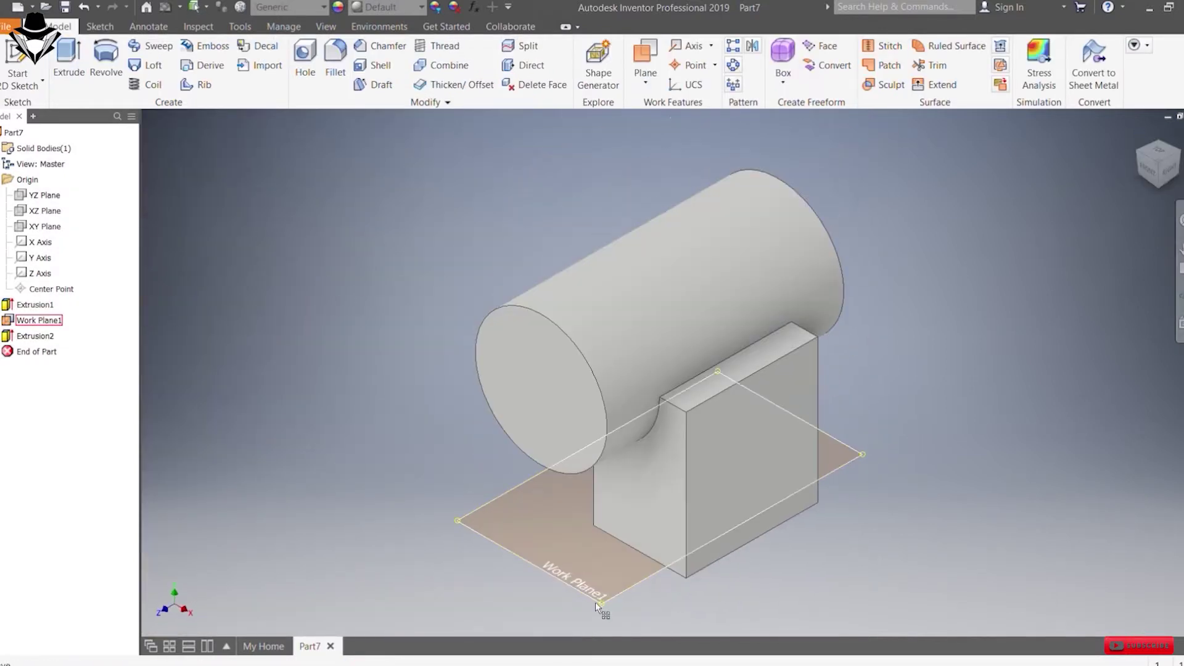
Hide Work Plane1 and create a work plane offset -35 mm from the XZ plane
click(44, 211)
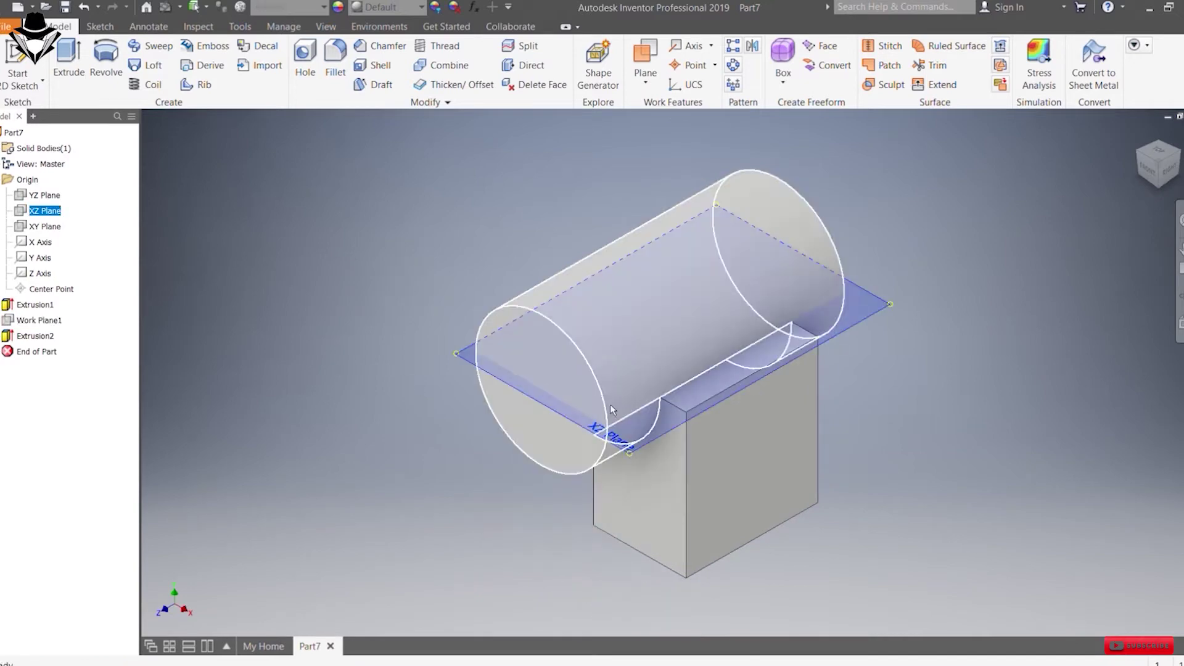
click(648, 60)
drag(457, 354, 457, 463)
text(-35)
key(Return)
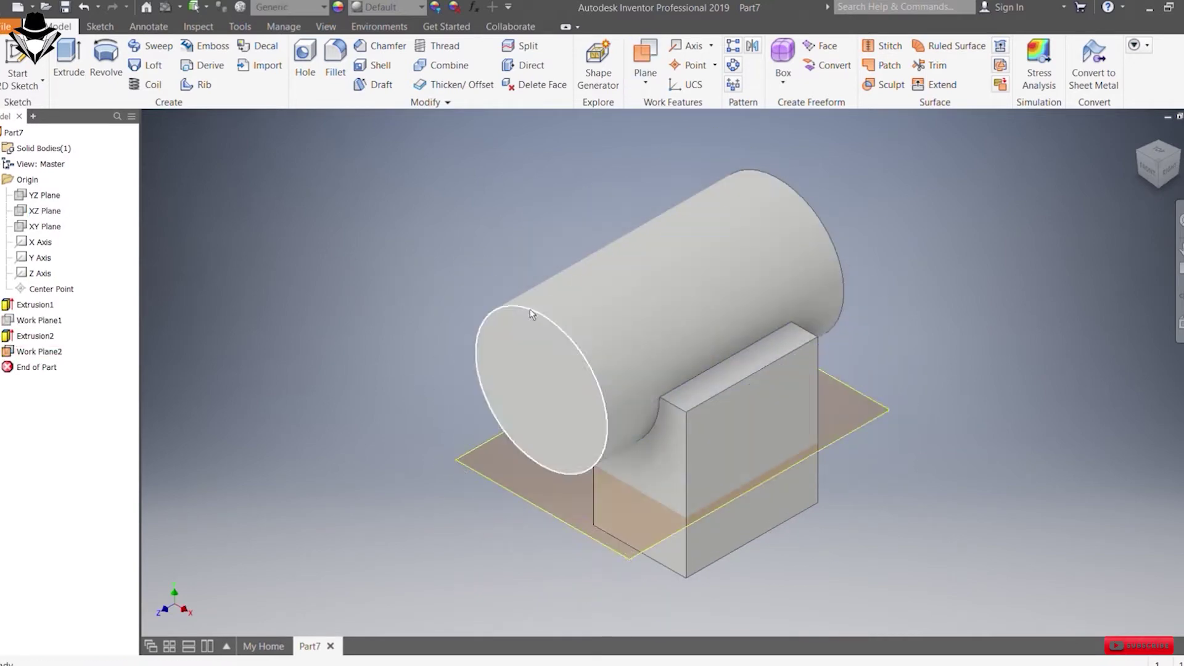
Sketch a 20 by 50 mm rectangle on the new work plane along the outer edge of the block
click(623, 555)
key(s)
key(r)
click(670, 280)
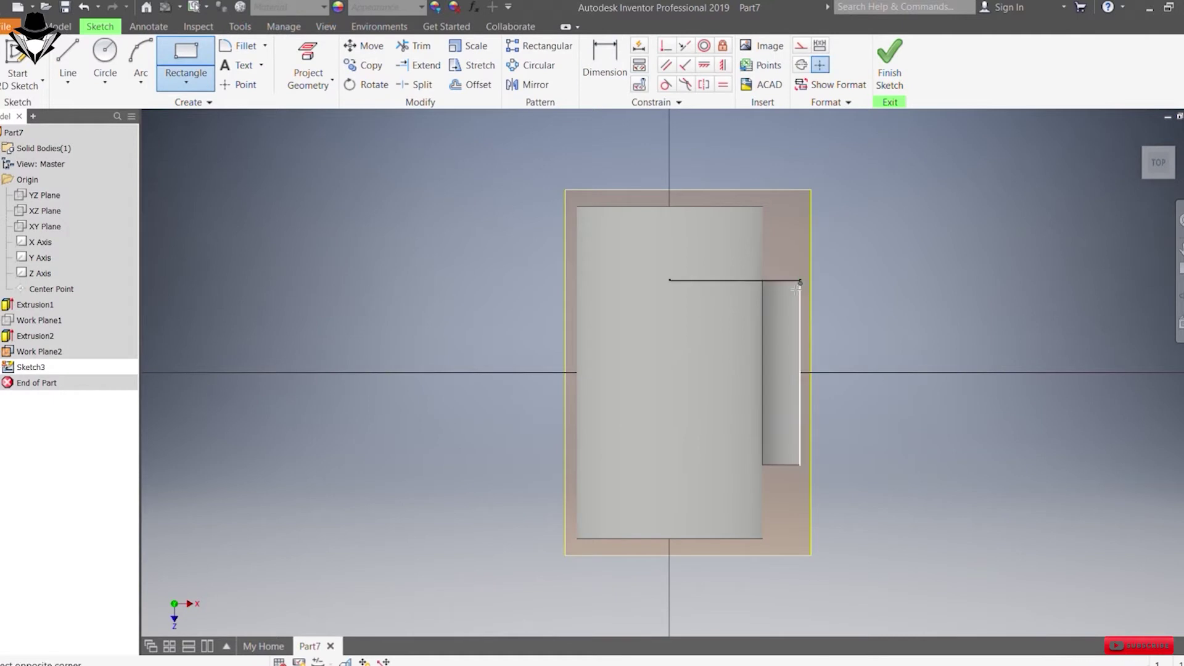
text(20)
key(Tab)
text(50)
key(Return)
drag(903, 473, 925, 401)
key(e)
click(95, 217)
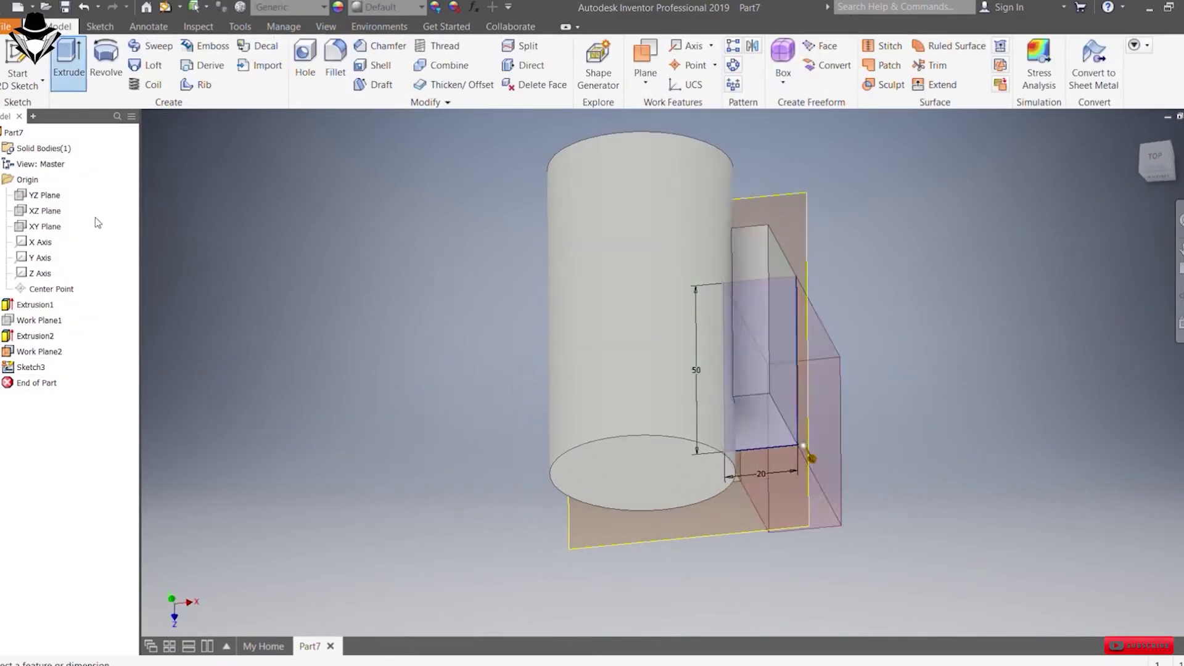
key(Escape)
Cut the 20 by 50 mm rectangle upward through the block and the cylinder's side, and hide the work plane
drag(367, 269, 369, 324)
click(69, 59)
click(137, 243)
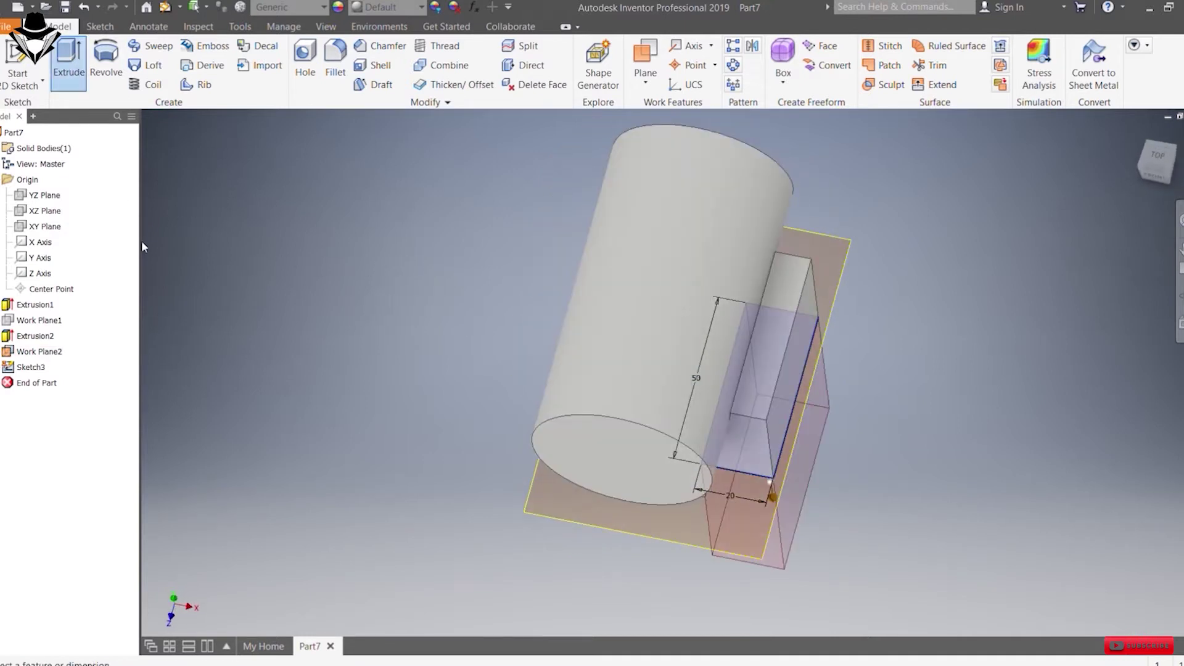
click(131, 279)
click(150, 312)
drag(314, 388, 271, 350)
click(535, 388)
key(alt+v)
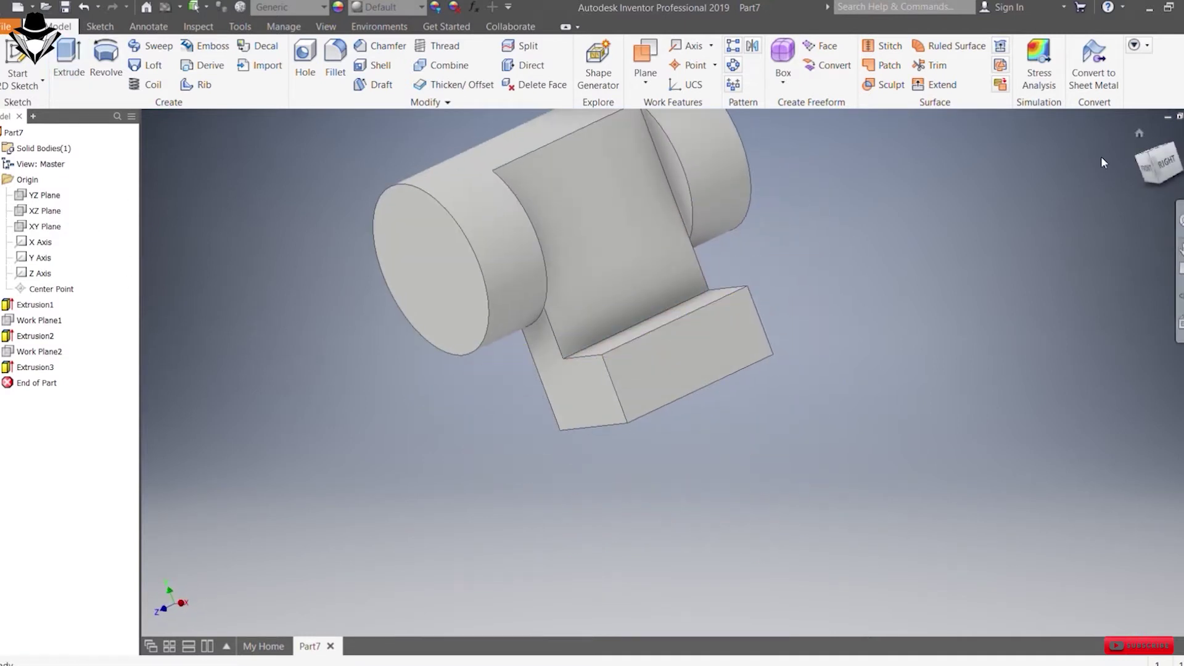
click(1141, 133)
Sketch an 18 mm wide, 45 mm high rectangle on the outer vertical face of the block's foot
click(745, 517)
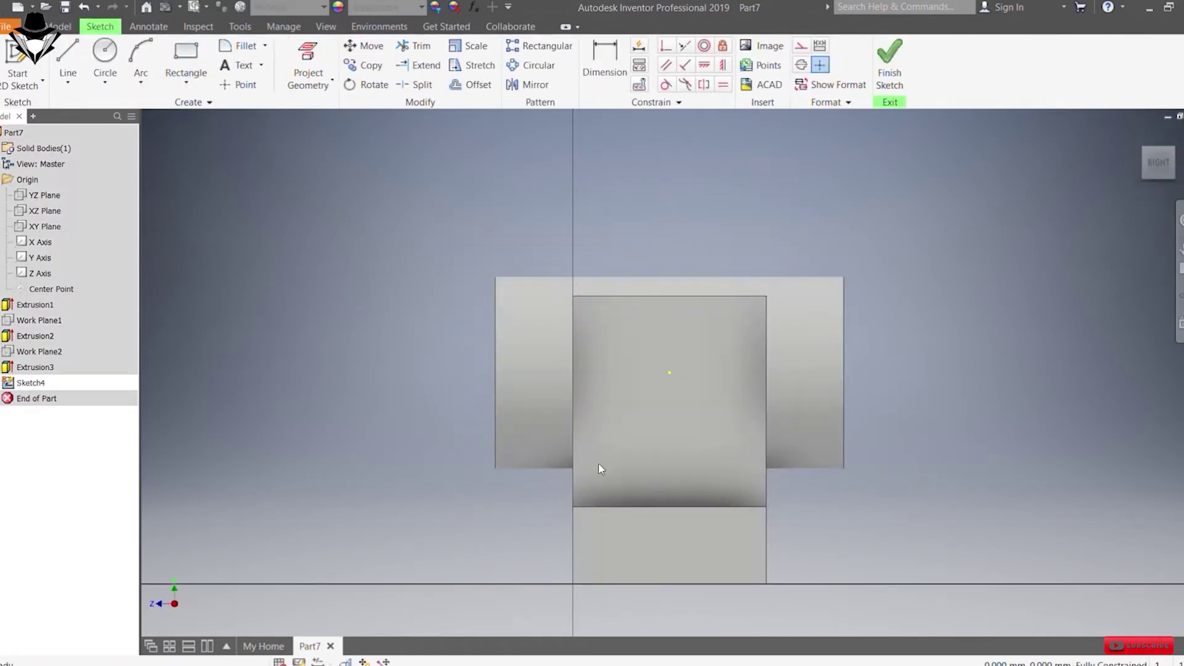
click(186, 61)
click(633, 362)
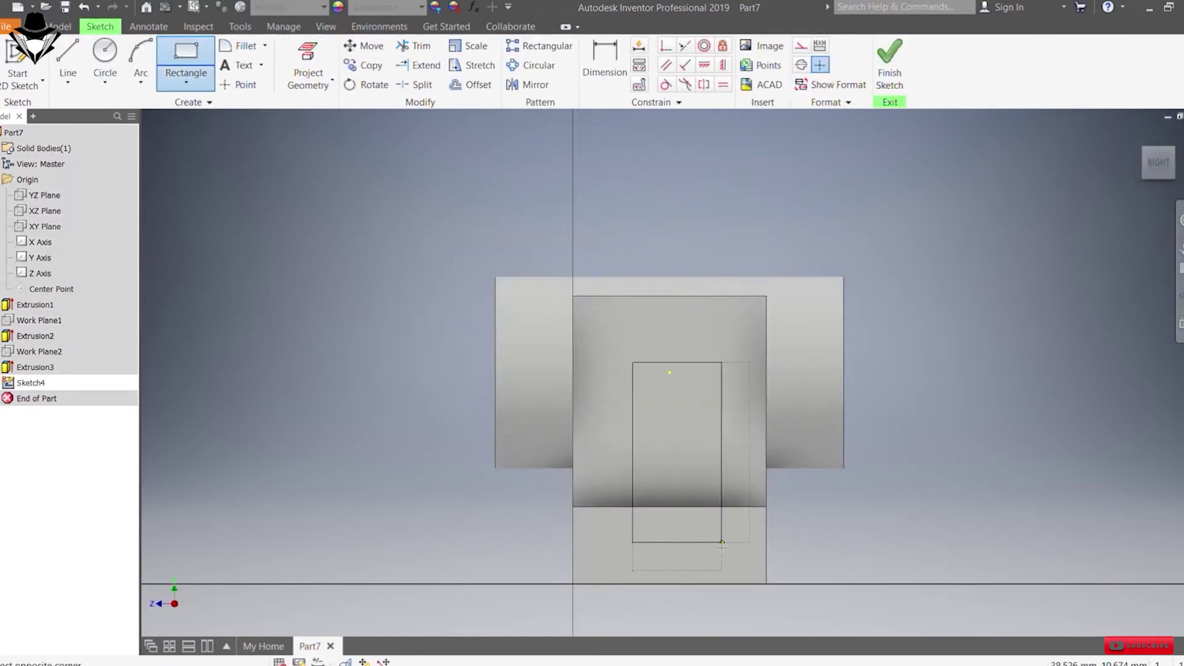
click(702, 535)
Position the rectangle 16 mm from the foot's side edge and 9 mm below its top edge
key(d)
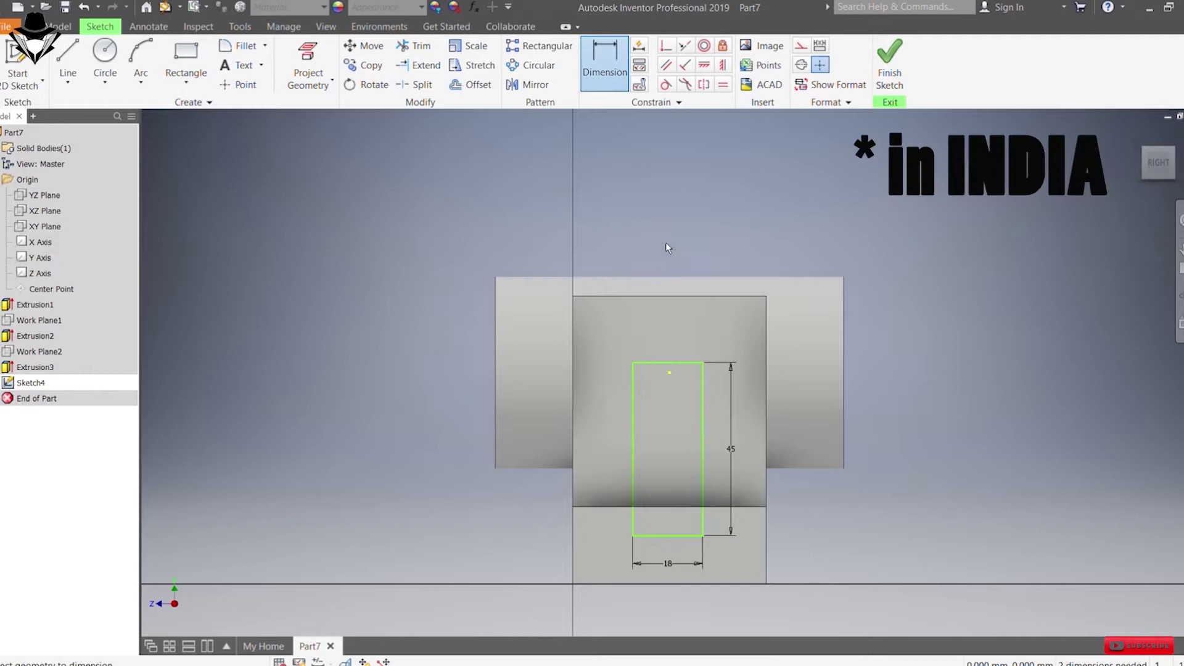
click(632, 524)
click(573, 526)
click(597, 527)
text(16)
key(Return)
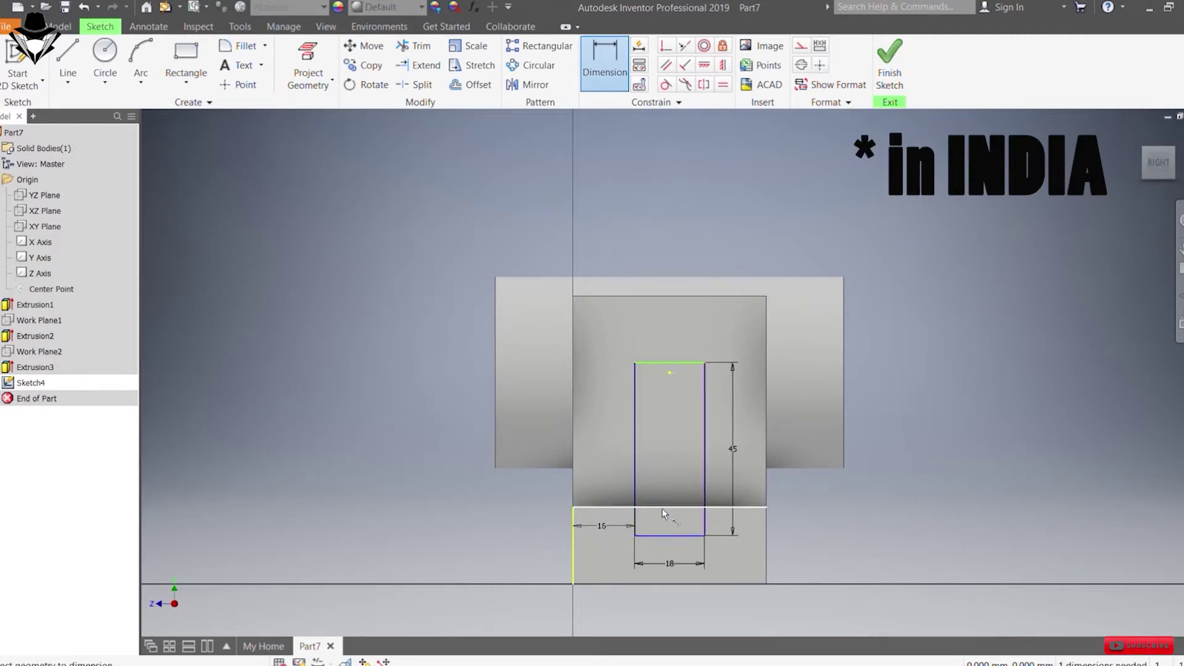
Cut both regions of the 18 by 45 mm rectangle through the part to form a slot
key(e)
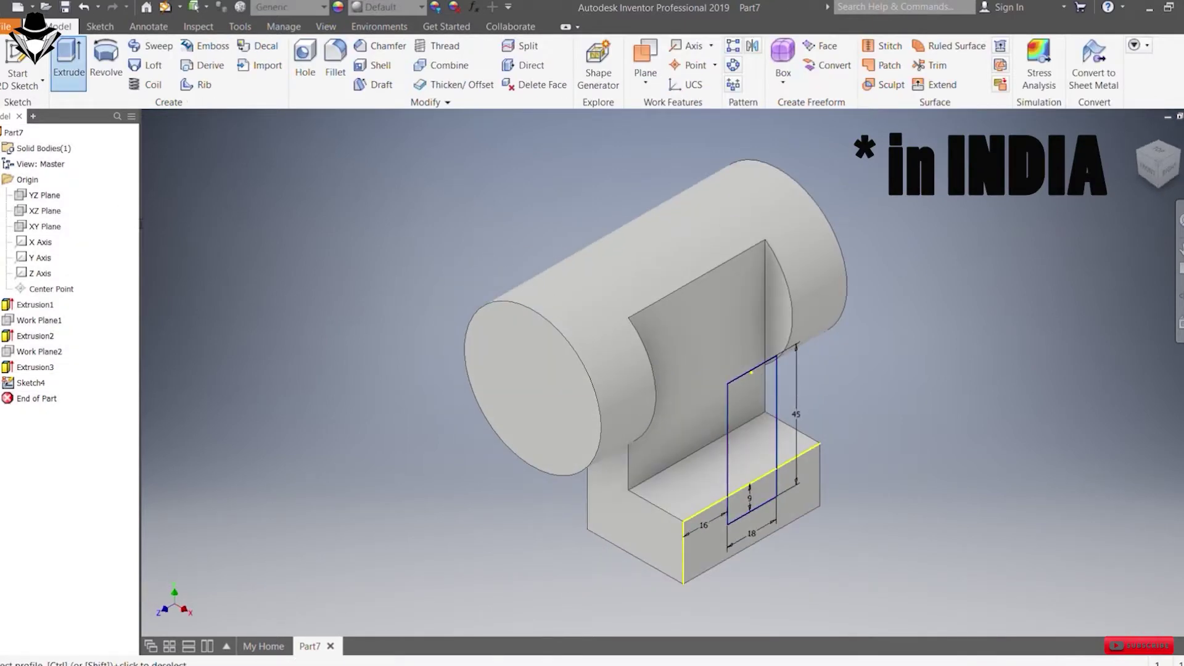
click(741, 423)
click(750, 503)
click(158, 242)
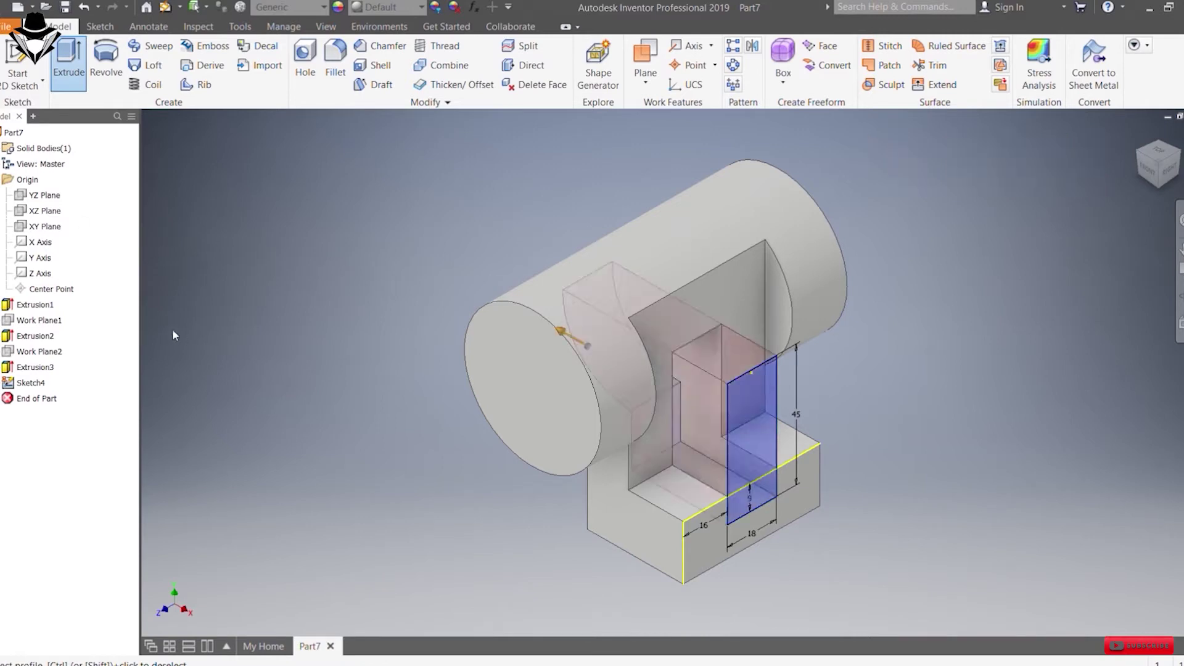
click(272, 394)
drag(273, 399, 299, 345)
click(1134, 134)
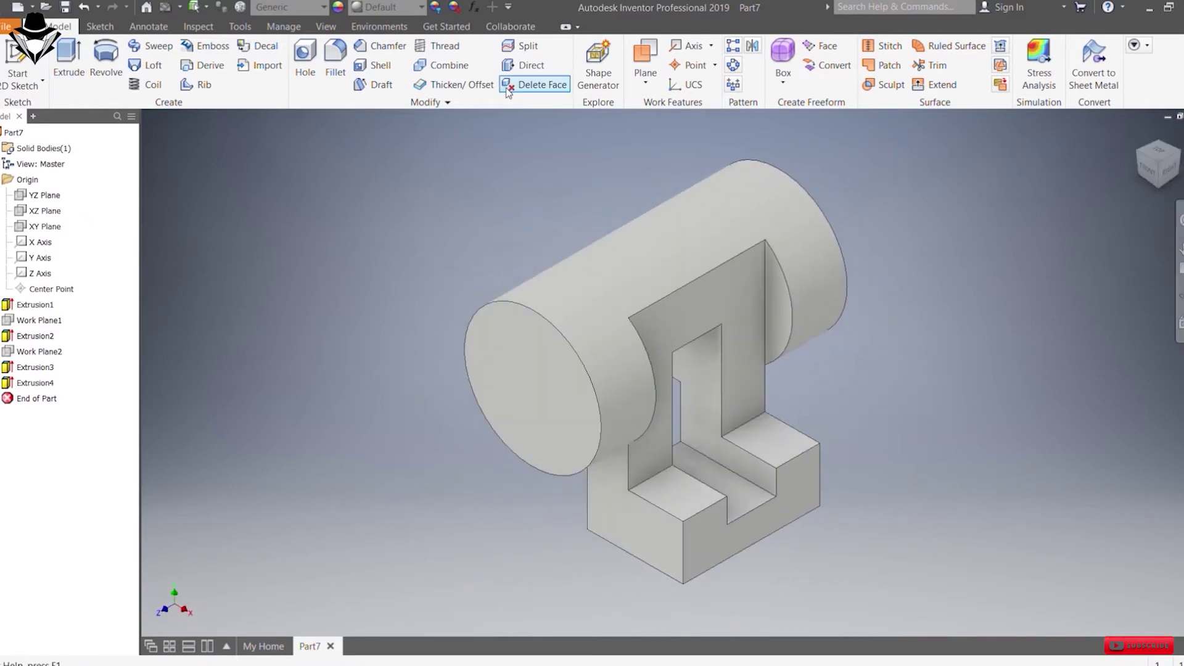
Create a work plane parallel to the XY plane, offset to the cylinder's front end face
click(44, 226)
click(645, 57)
drag(569, 189, 460, 213)
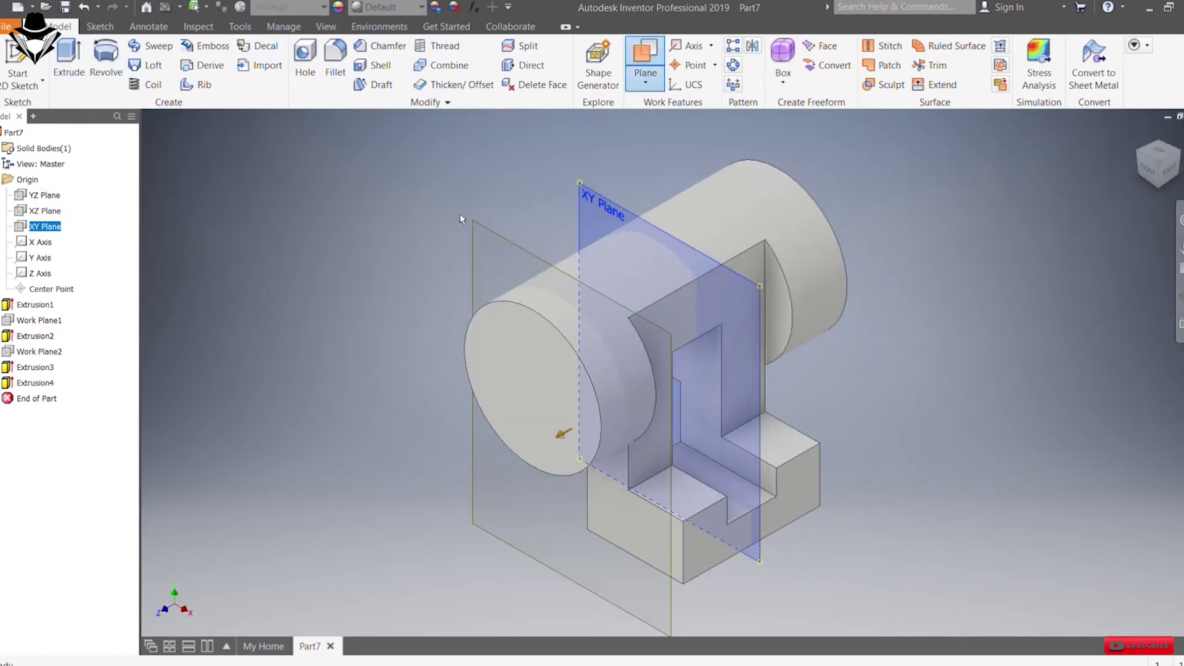
key(Return)
Start a sketch on the front work plane and insert the Team Anonymous logo image
click(482, 267)
click(18, 62)
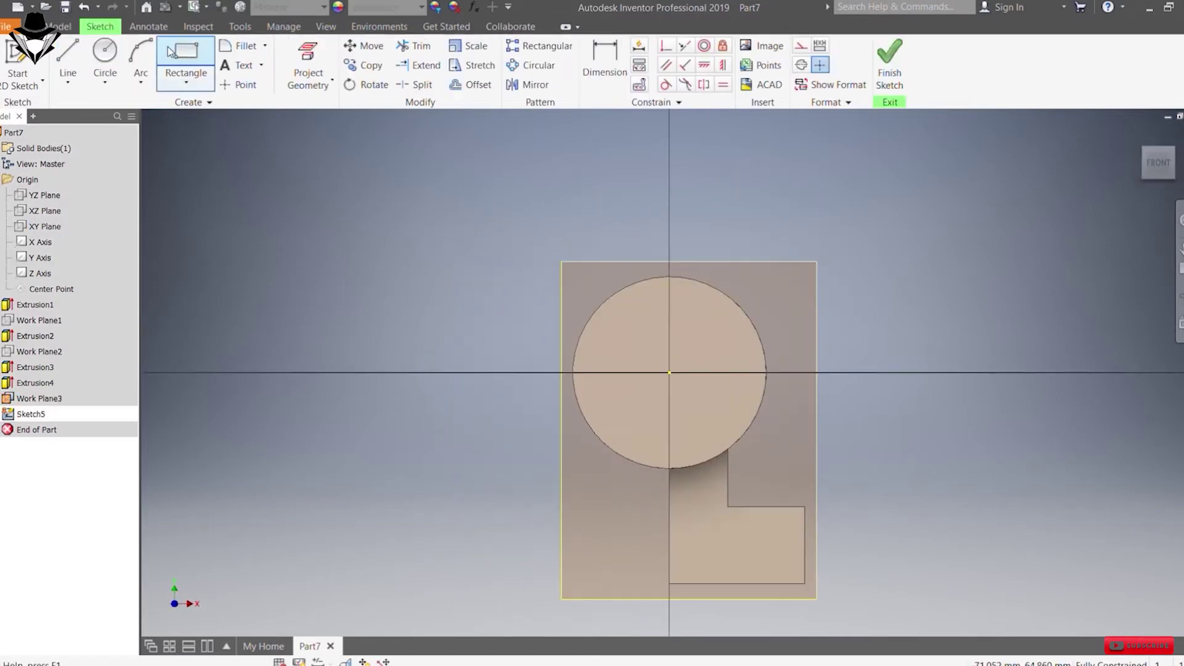
click(762, 45)
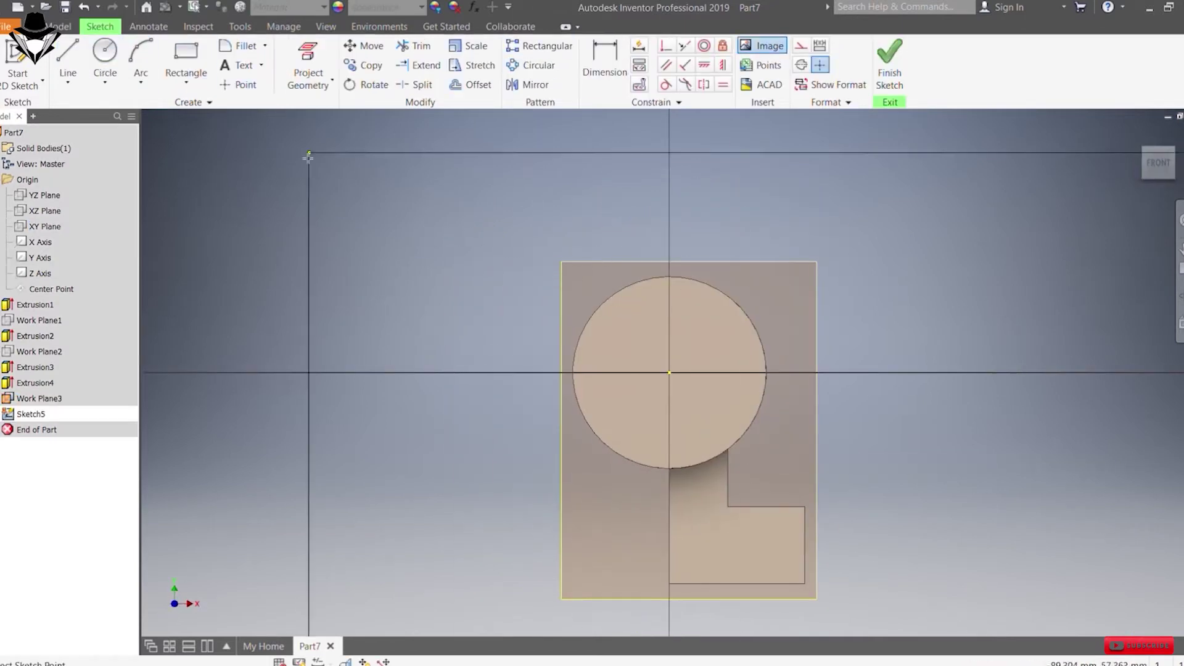
click(720, 173)
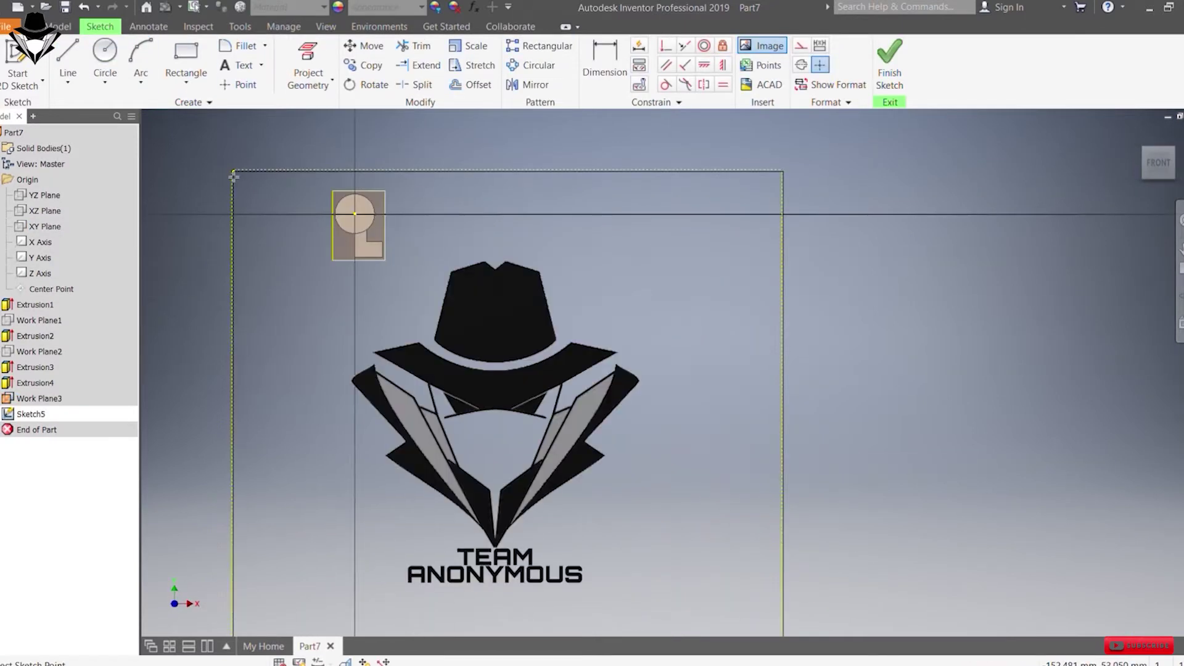
Scale down the logo image, center it within the cylinder's circular end face, and finish the sketch
drag(719, 172, 382, 525)
drag(426, 526, 365, 193)
scroll(351, 219, up, 5)
click(890, 62)
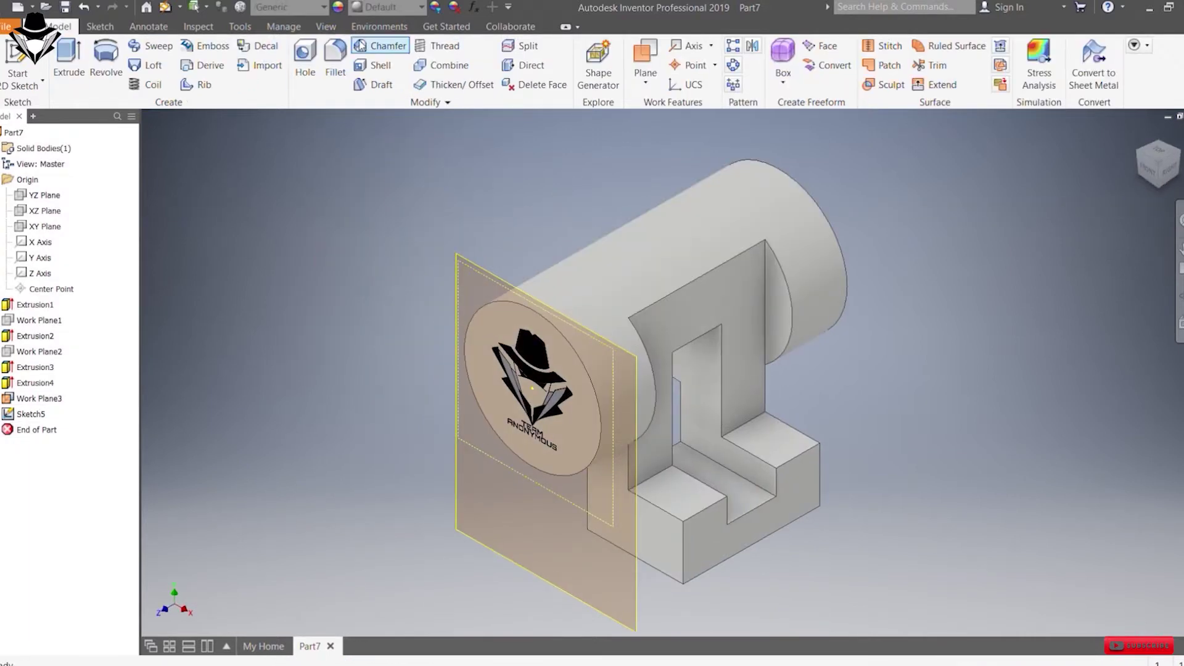
Apply the logo image as a decal on the cylinder's end face and hide the front work plane
click(517, 349)
click(489, 319)
click(234, 163)
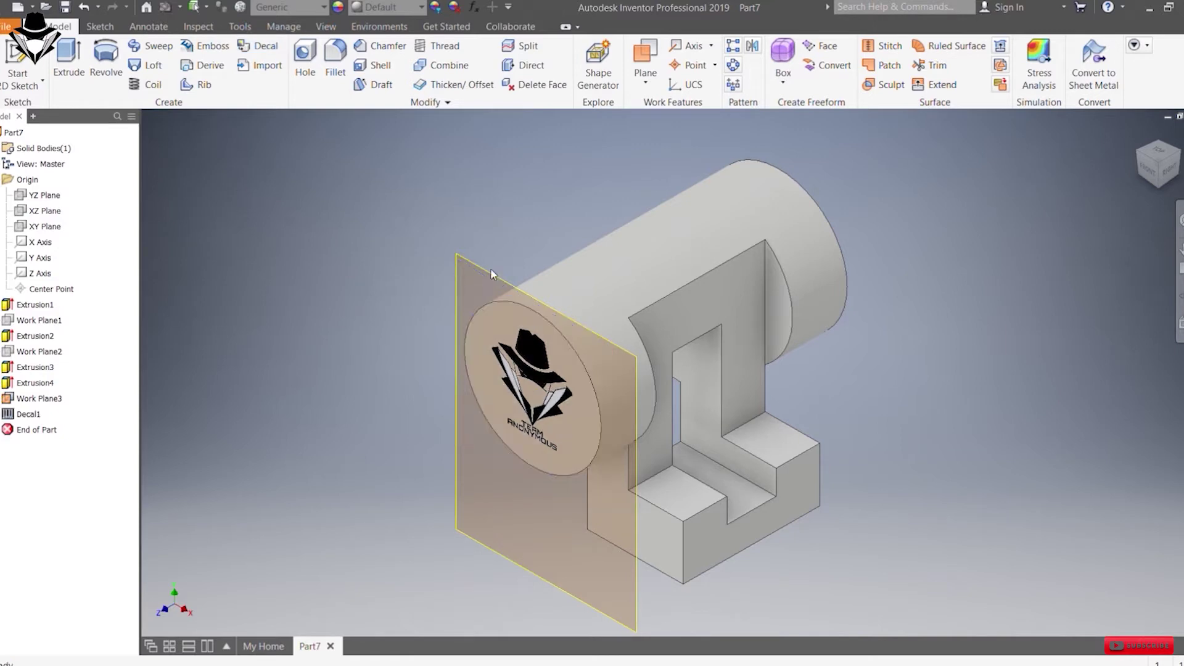
right_click(492, 272)
click(412, 295)
Examine the part and its logo decal from several sides
drag(412, 295, 560, 266)
scroll(560, 265, down, 3)
click(1140, 178)
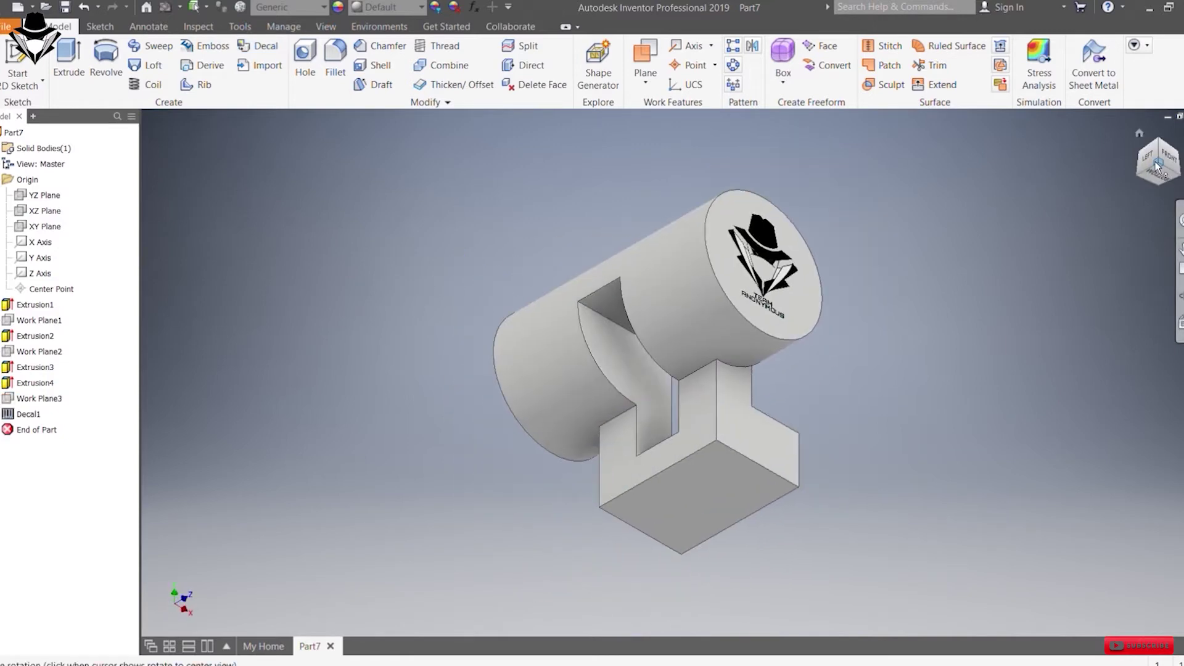
click(1159, 159)
click(1170, 164)
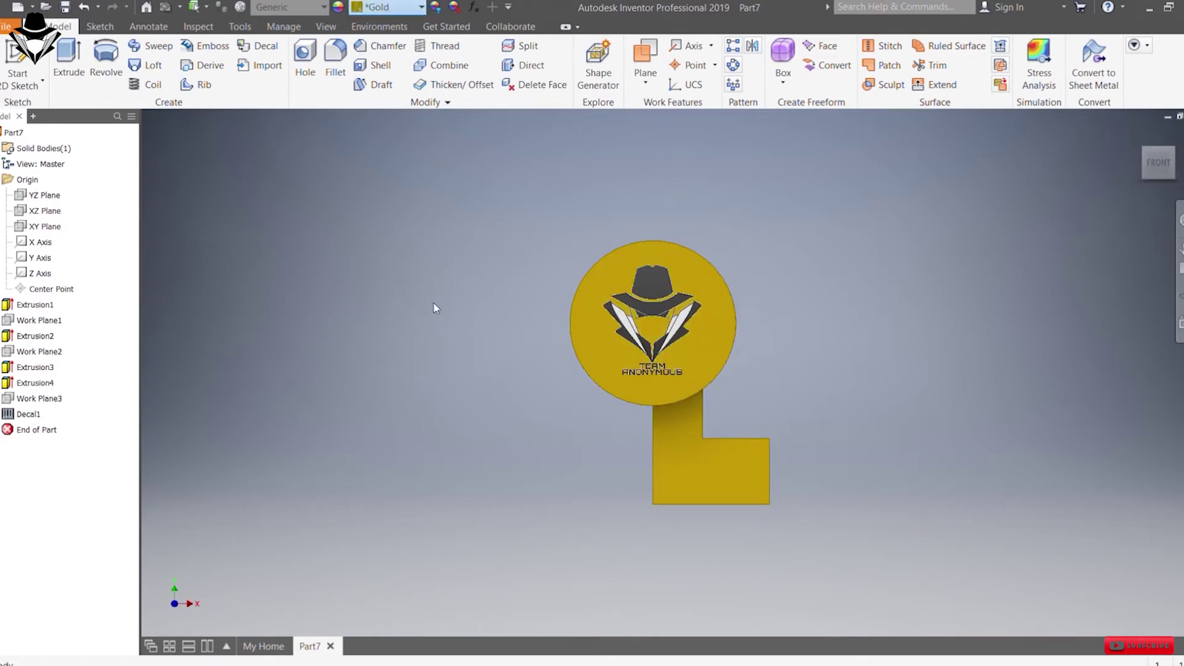
click(433, 456)
drag(444, 433, 365, 437)
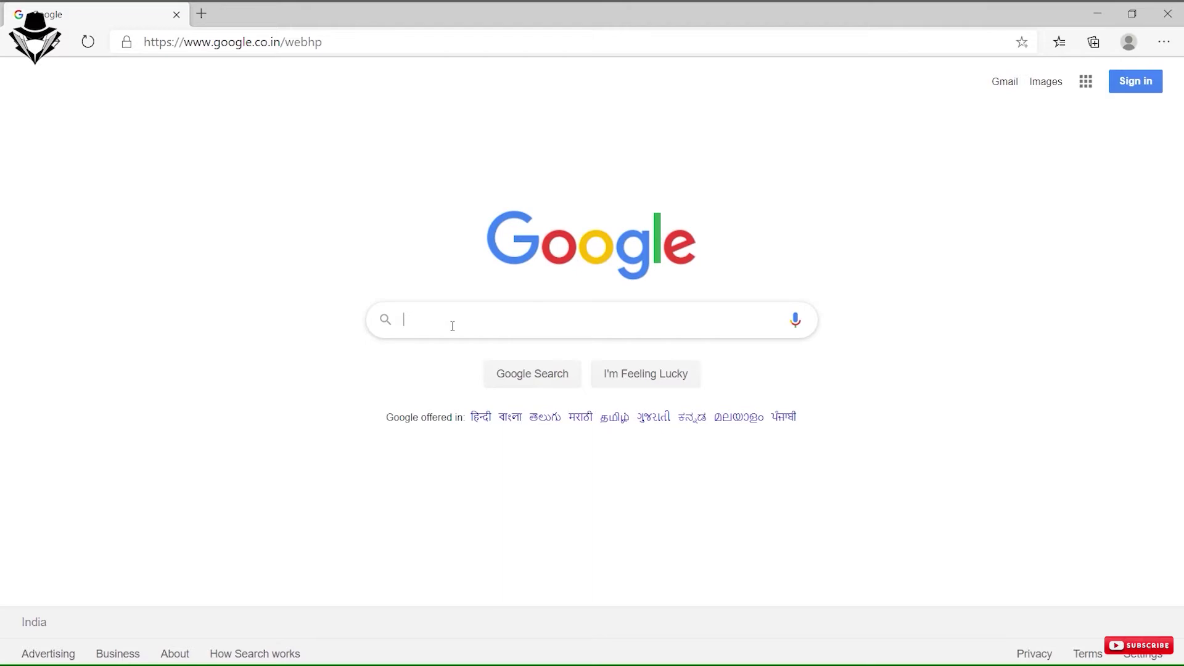
Search Google in the web browser for "autodesk" and open the official Autodesk.in store result
text(autodesk)
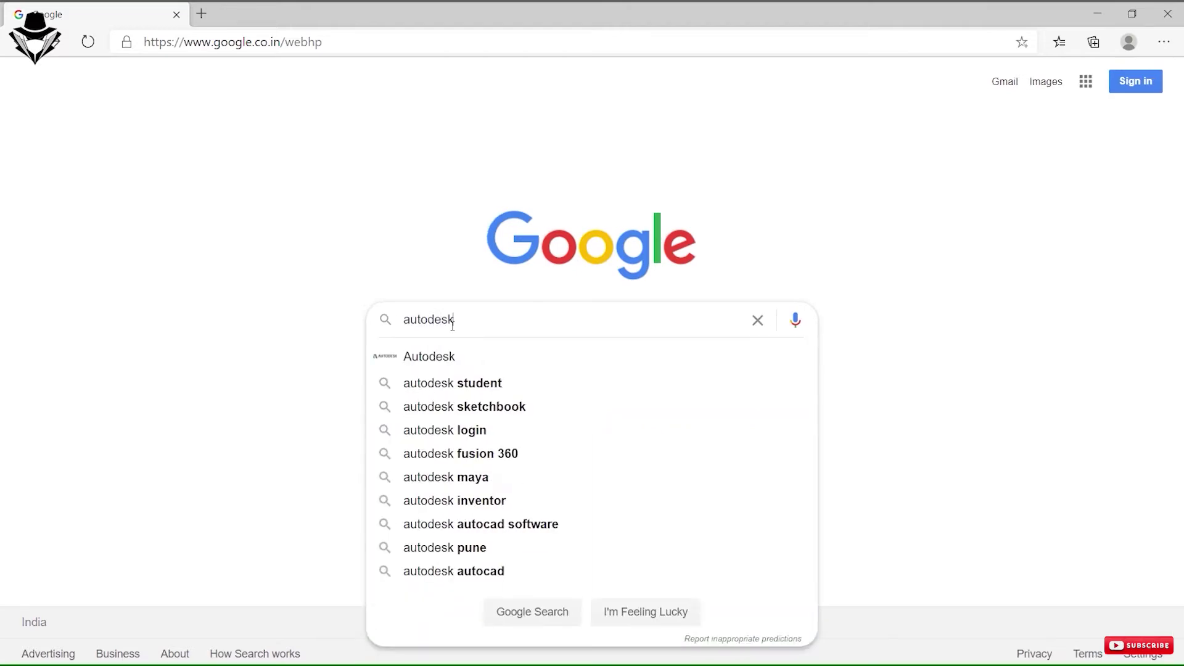
key(Return)
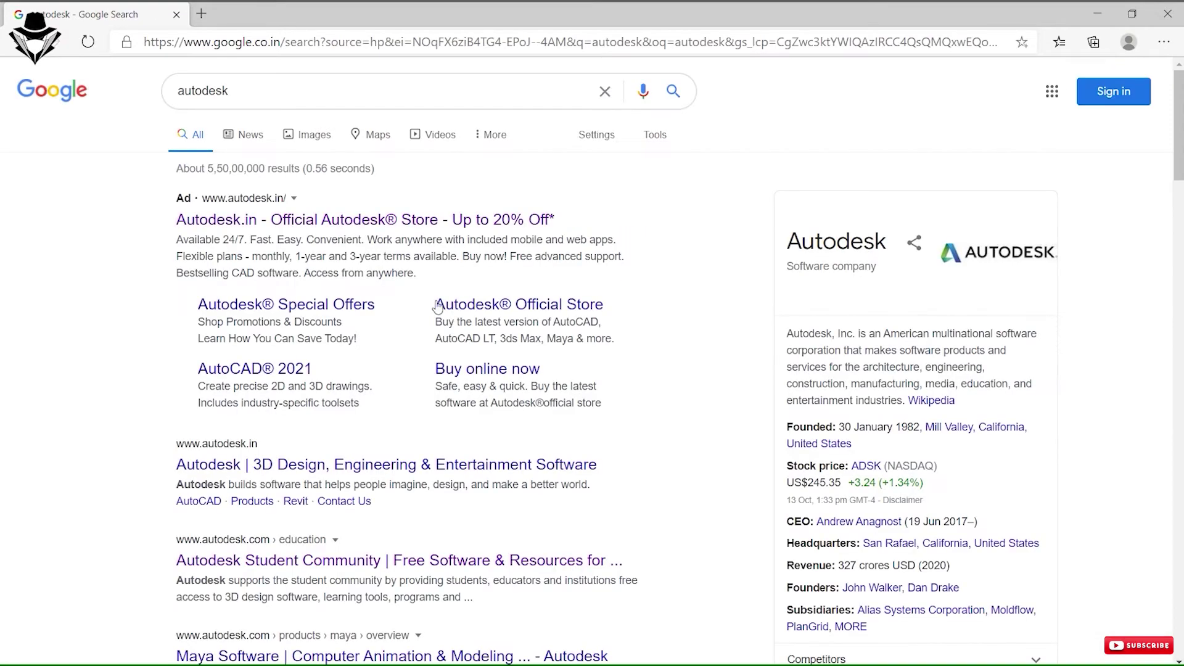
click(258, 221)
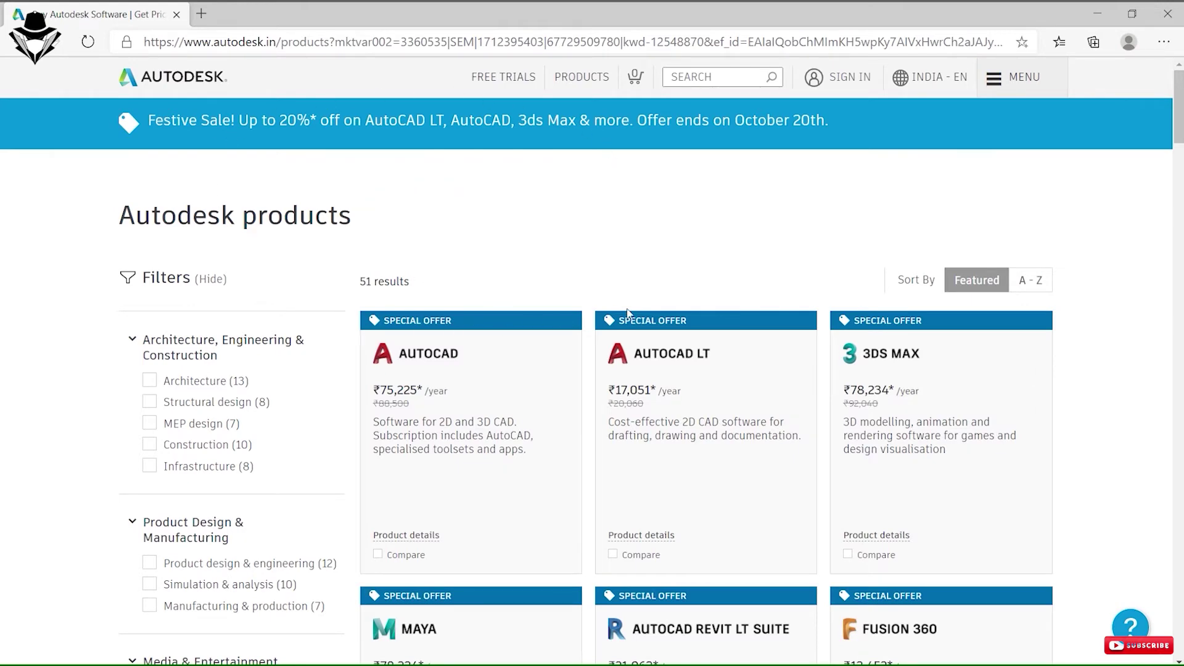
Browse the Autodesk product list down to Inventor and open the site's main menu
scroll(628, 313, down, 3)
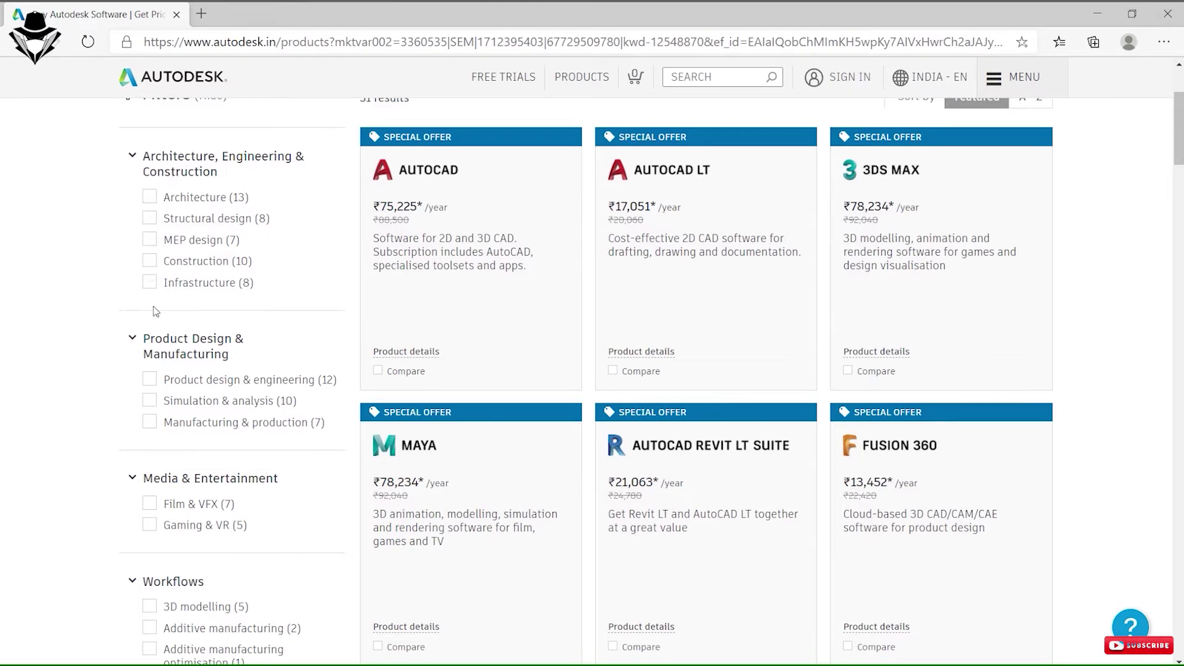
scroll(165, 423, down, 1)
scroll(167, 427, down, 4)
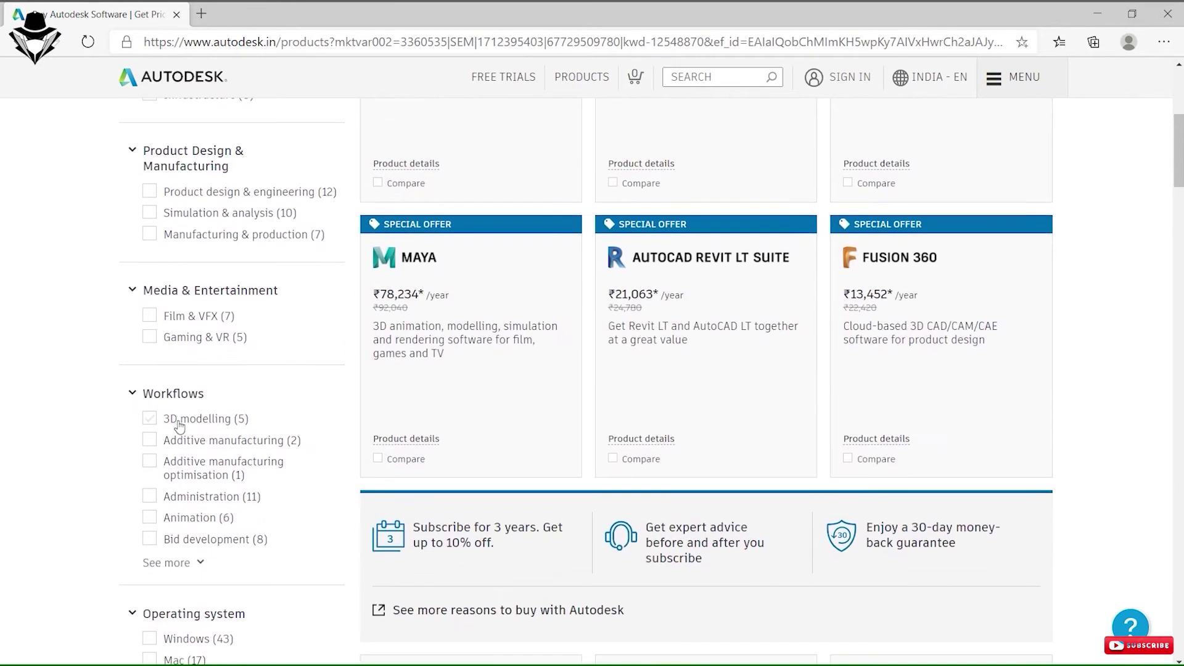
scroll(226, 409, down, 5)
scroll(244, 411, down, 3)
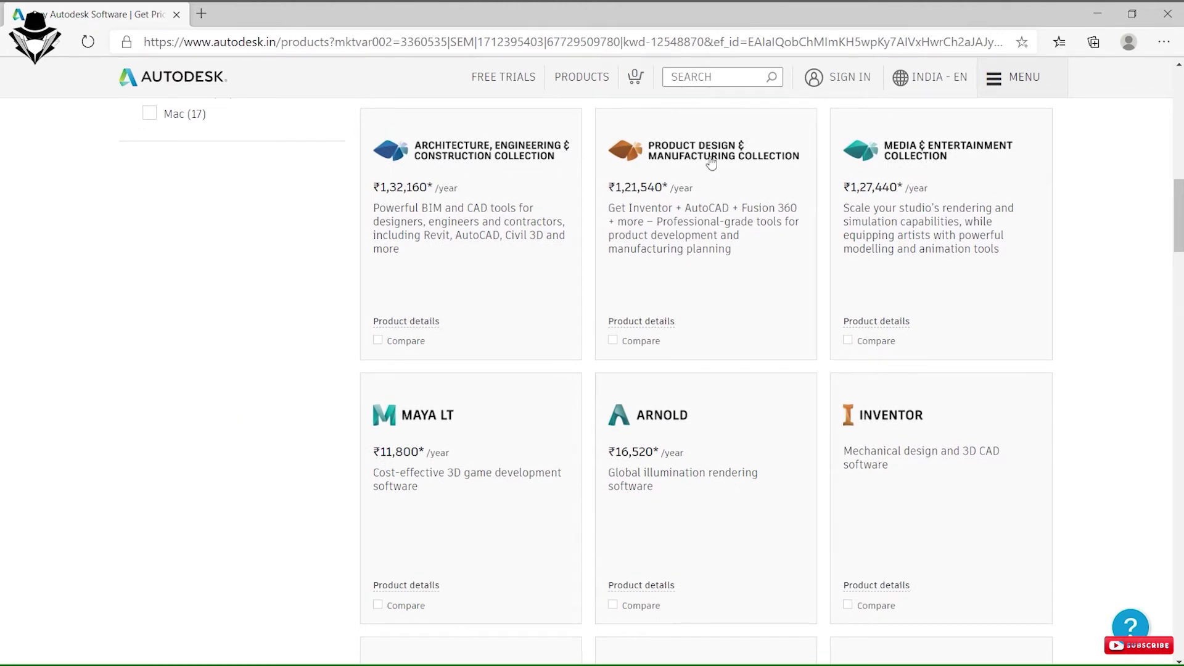
mouse_move(868, 160)
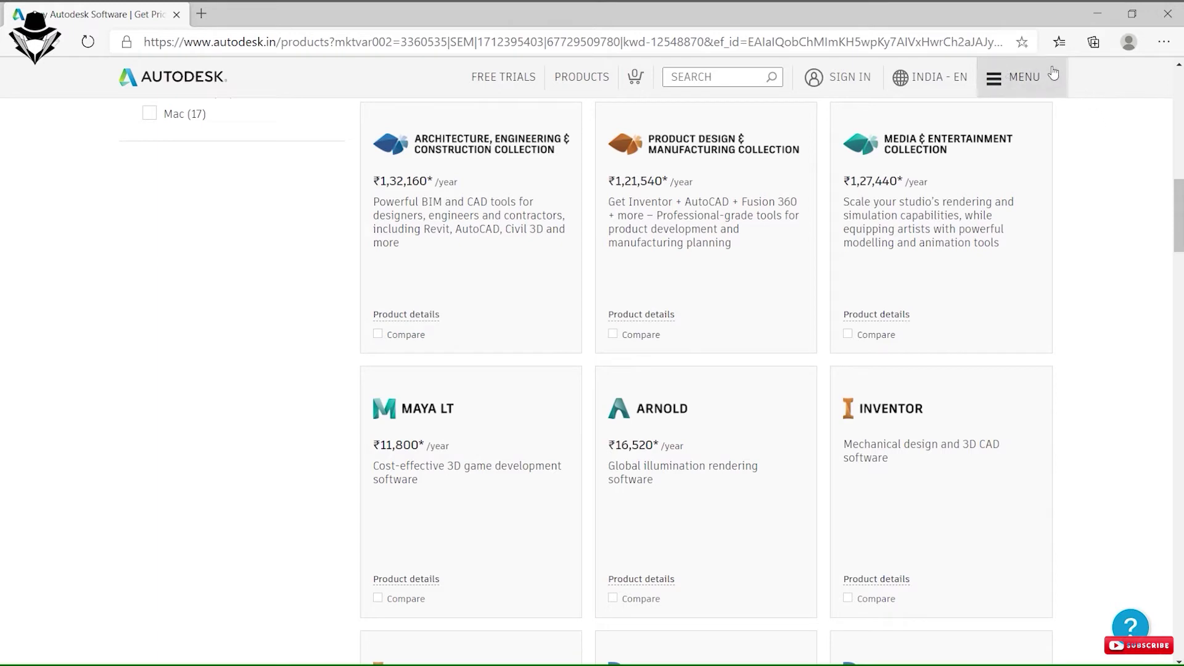
click(1004, 77)
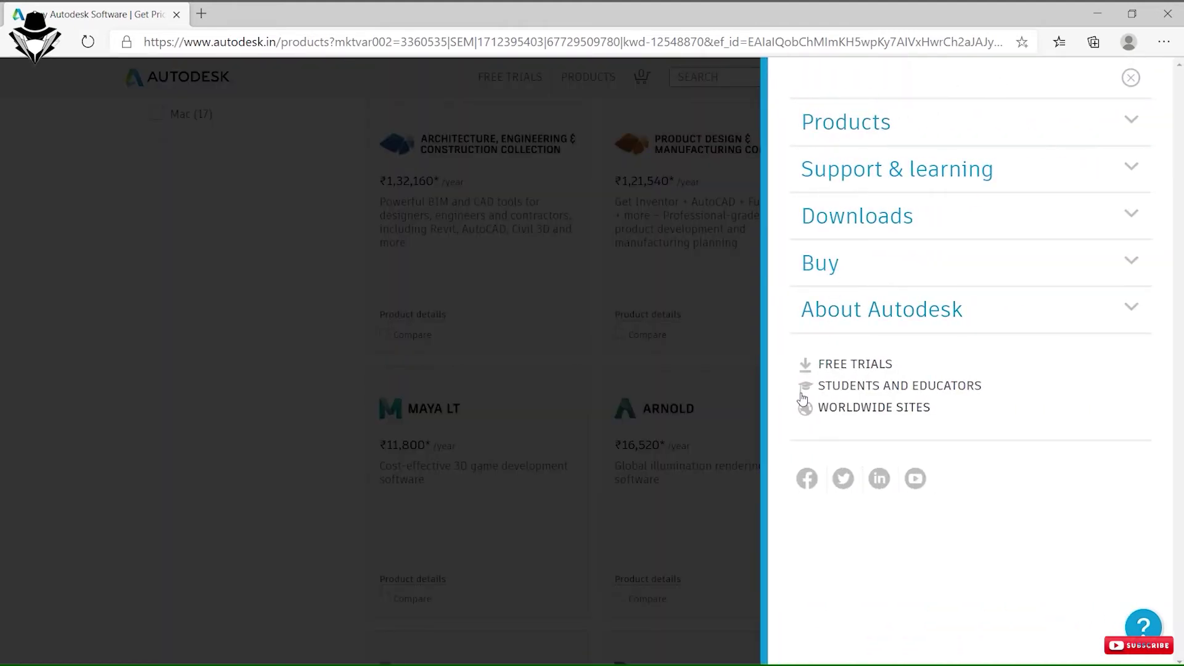
Open Autodesk's students and educators site and go to its educational products page
click(901, 388)
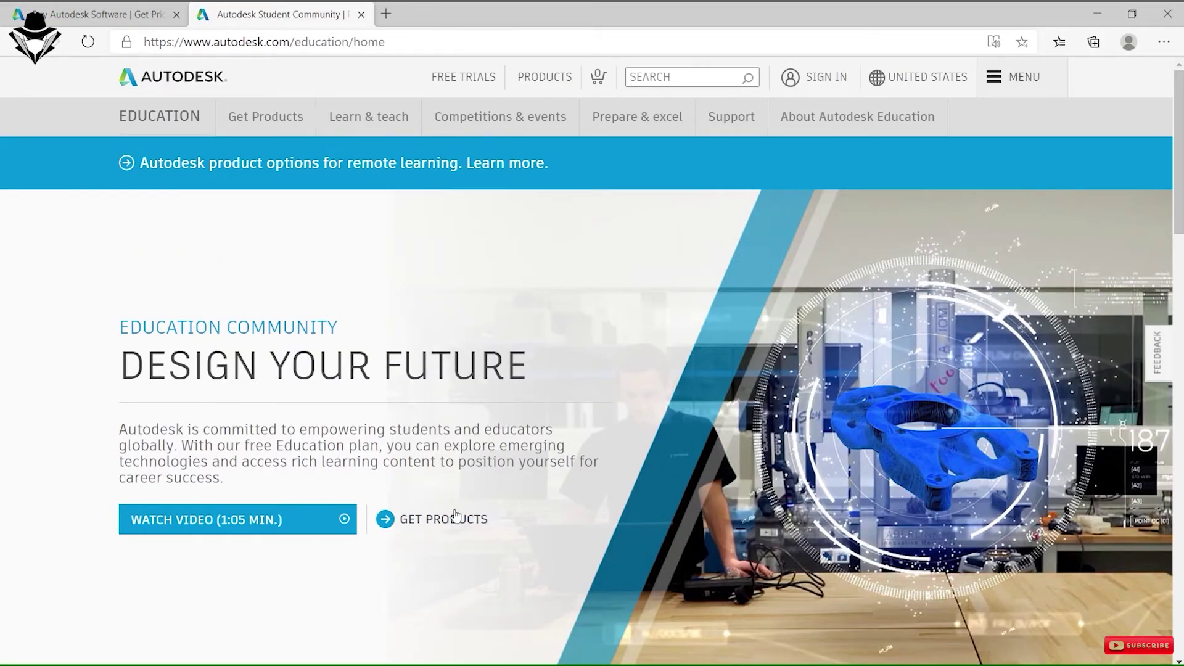
scroll(444, 518, down, 3)
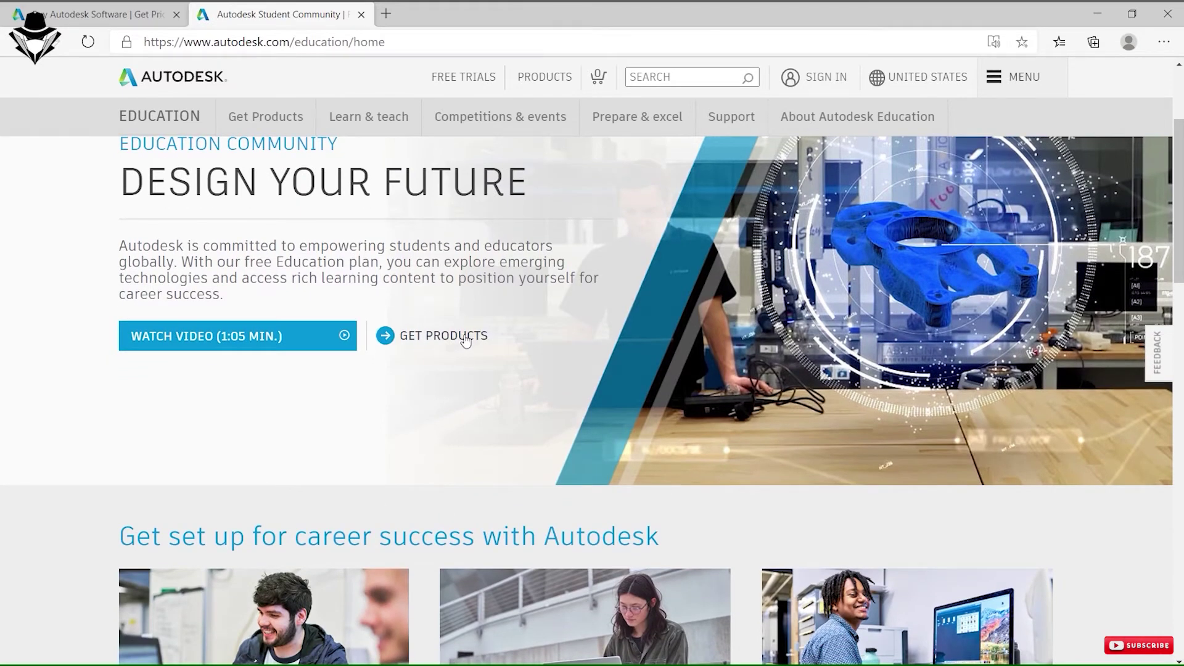
click(407, 344)
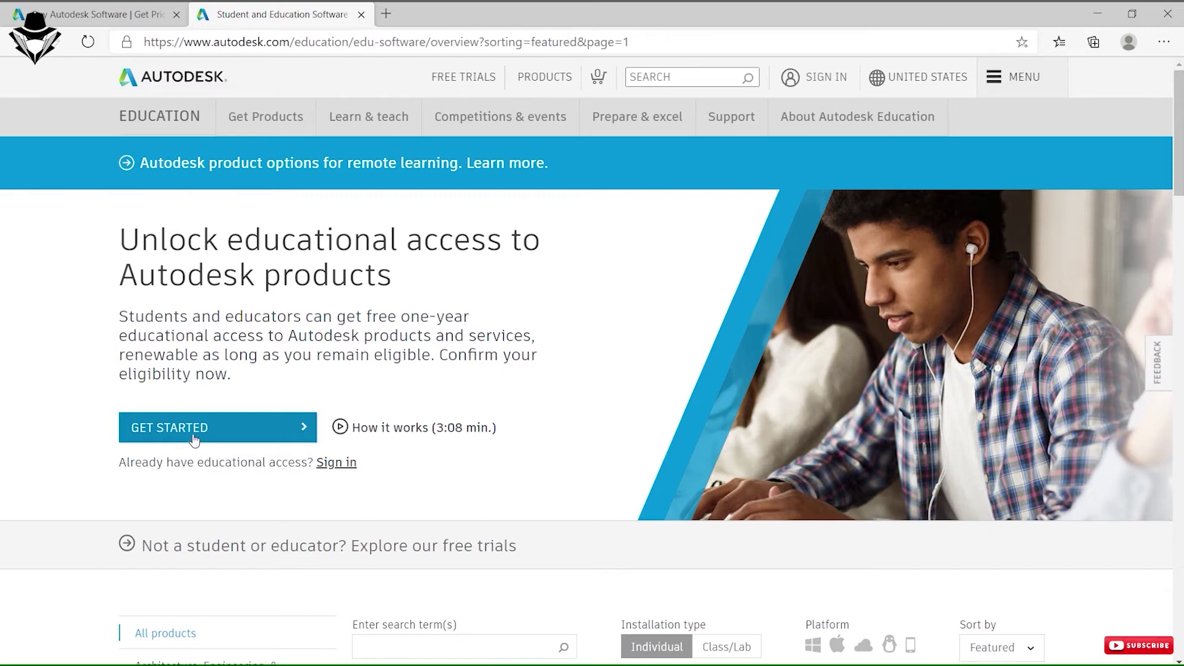
Look at the registration form for getting education benefits and return to the educational products page
click(195, 438)
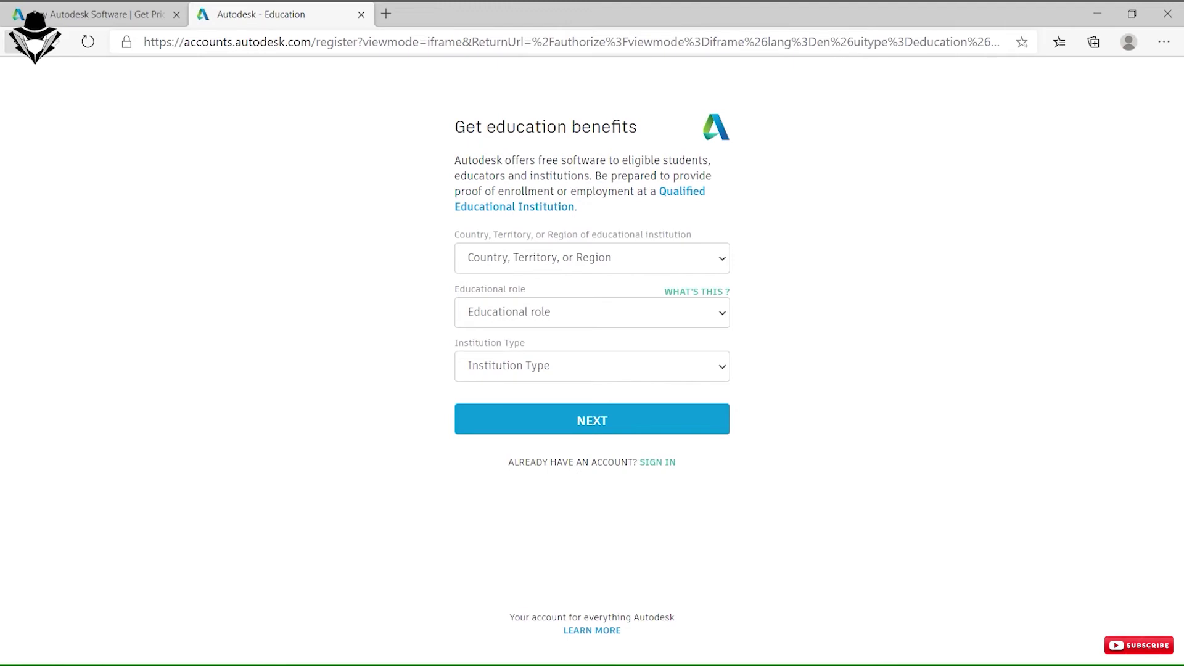
click(36, 41)
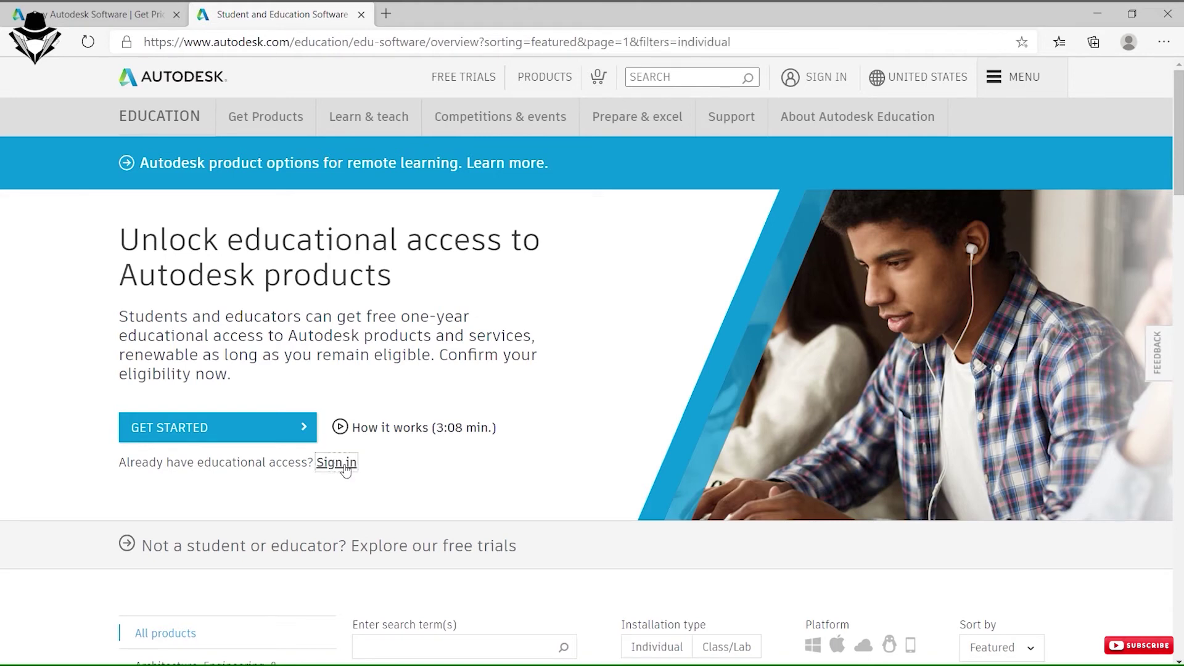
Sign in to the existing education account using the prefilled account e-mail
click(346, 469)
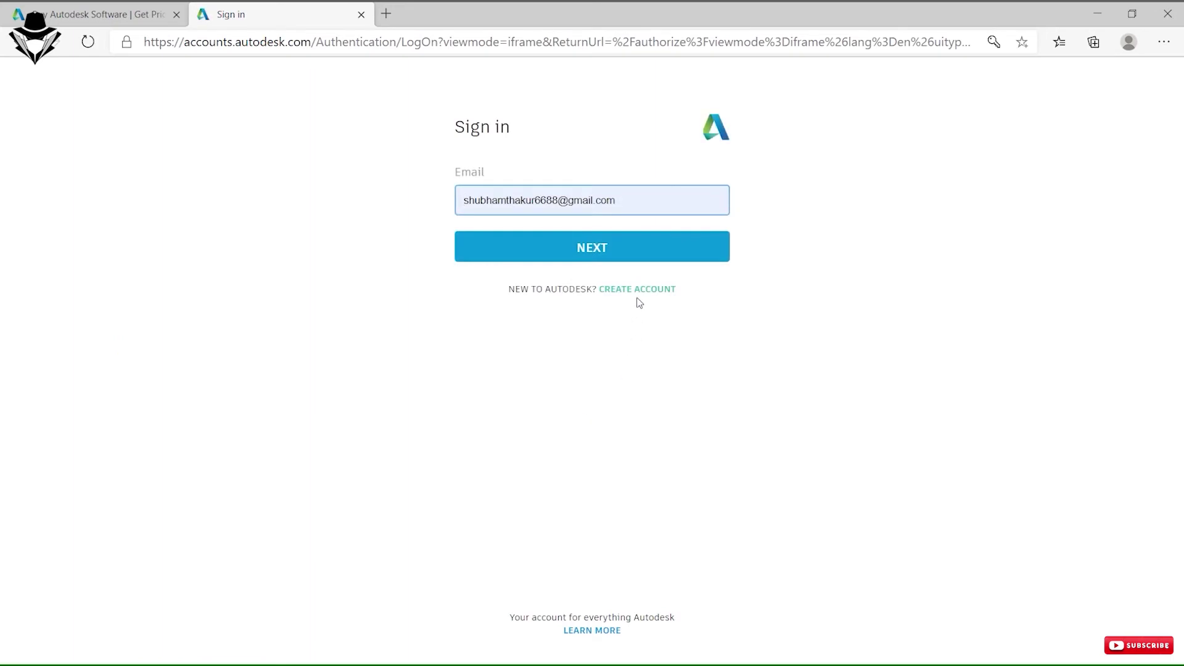
click(637, 247)
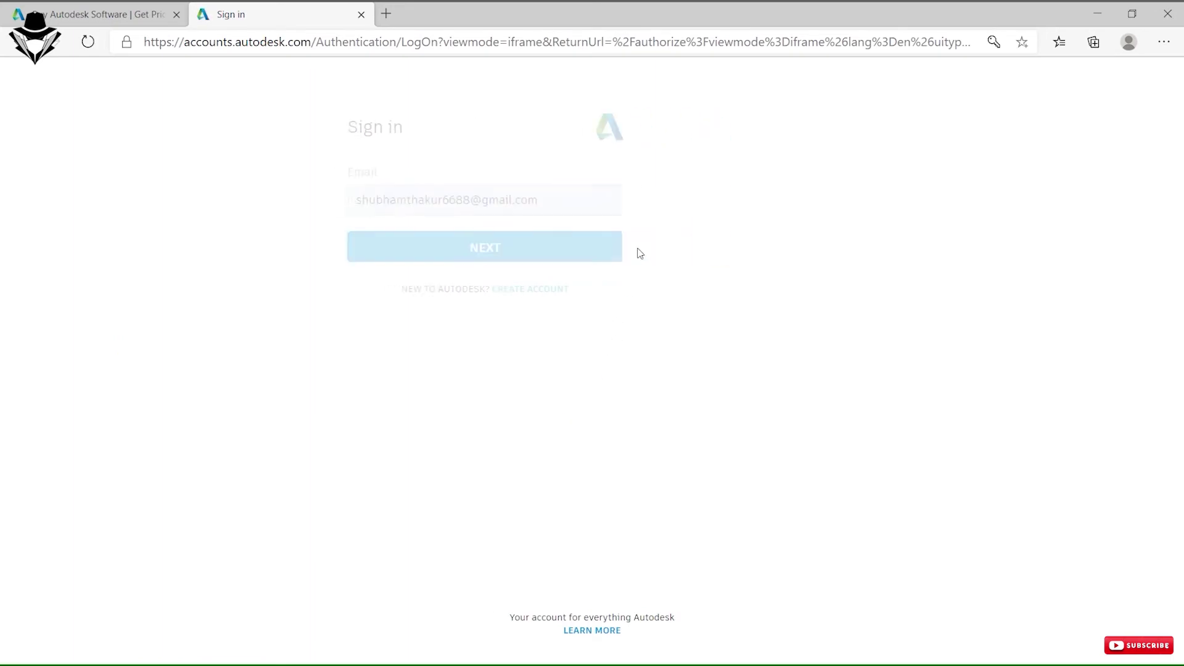
click(629, 300)
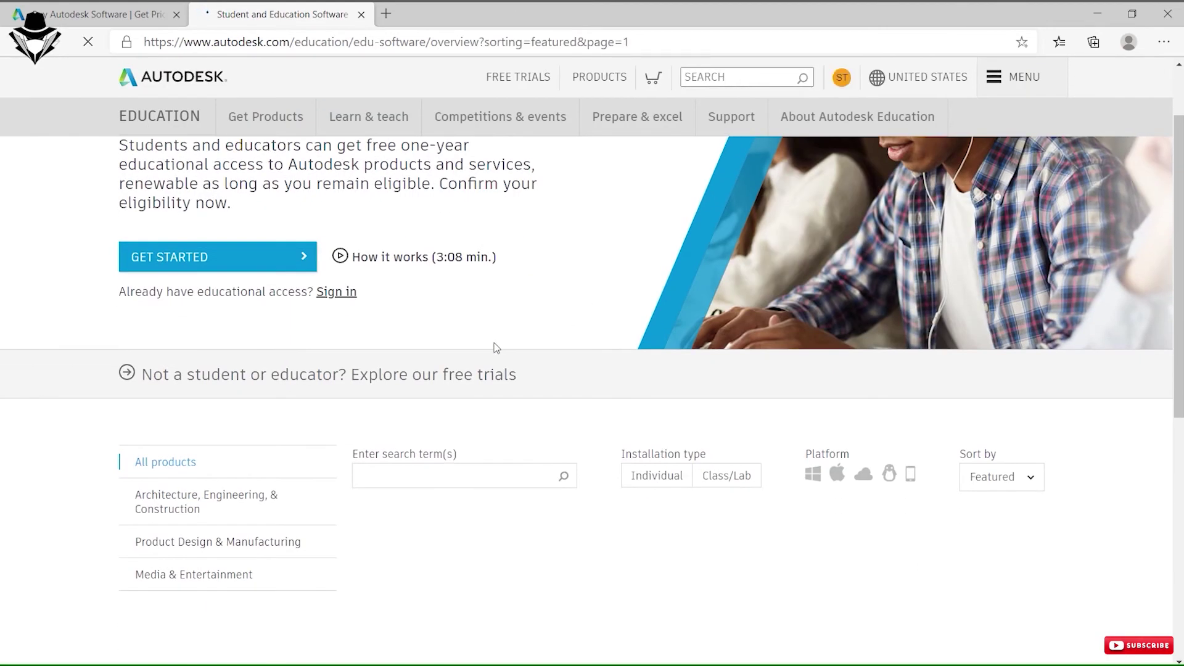
Show the download options for Inventor Professional in the education product list and choose version 2018
scroll(496, 347, down, 7)
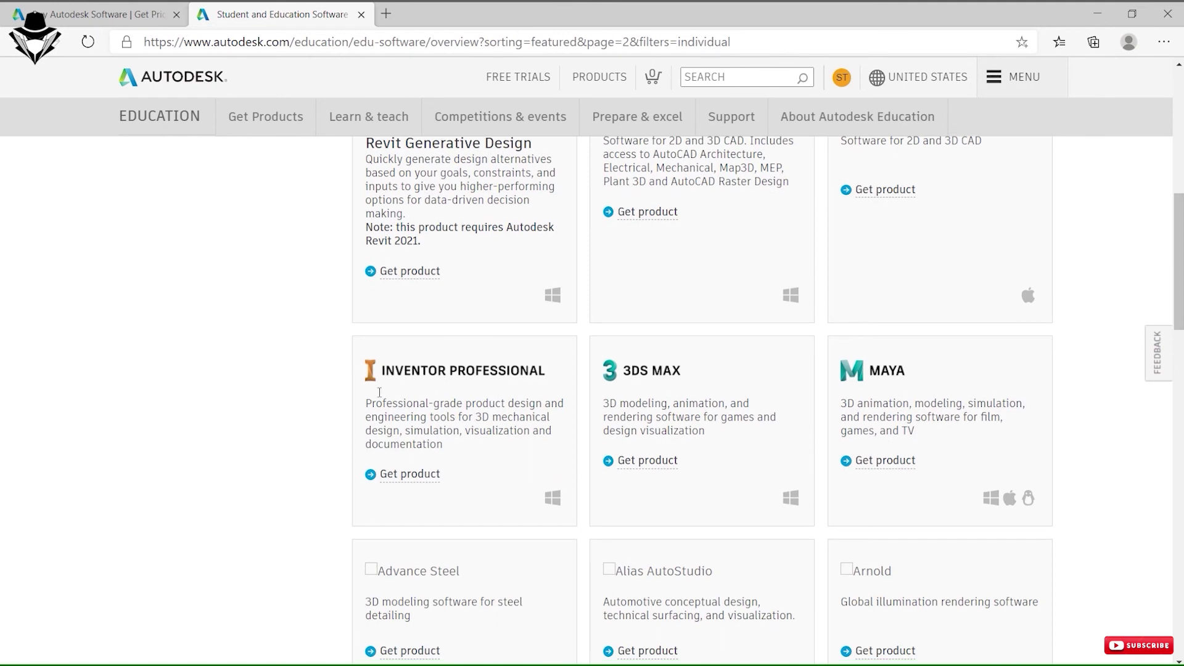
click(412, 479)
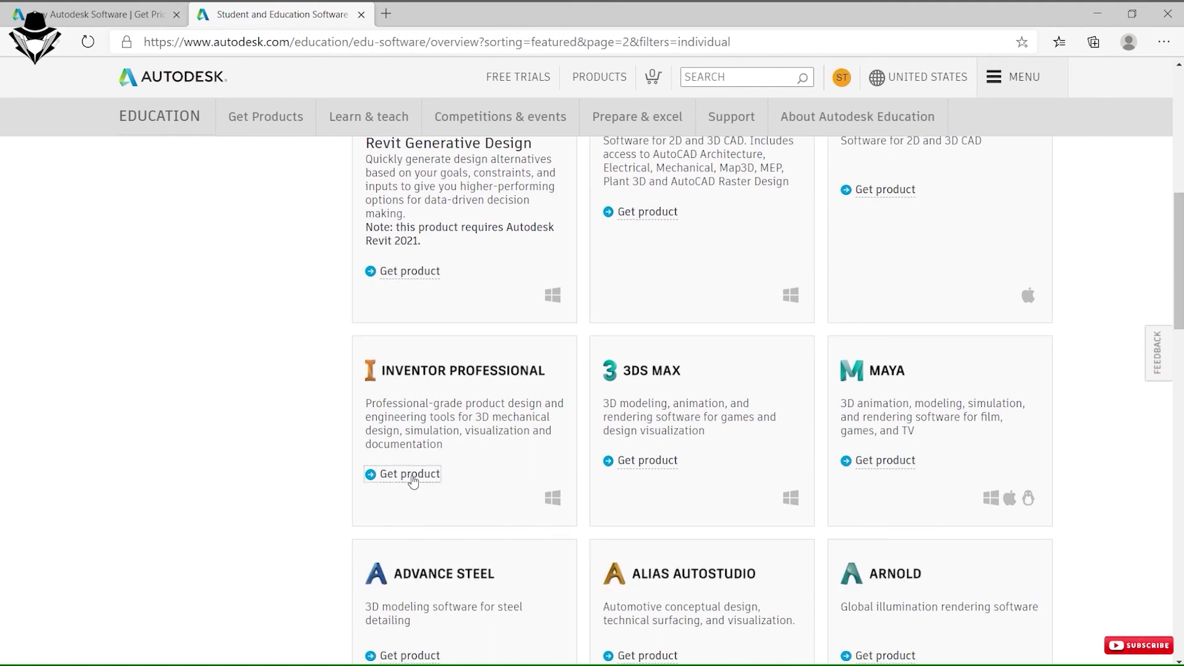
click(470, 412)
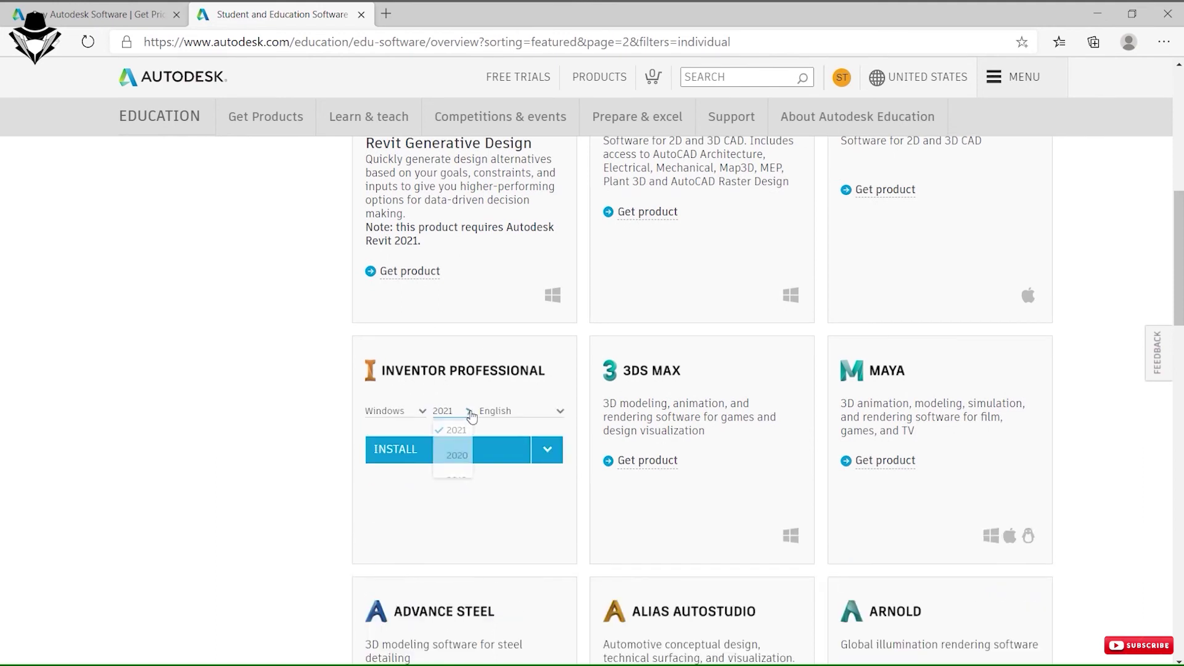
click(458, 503)
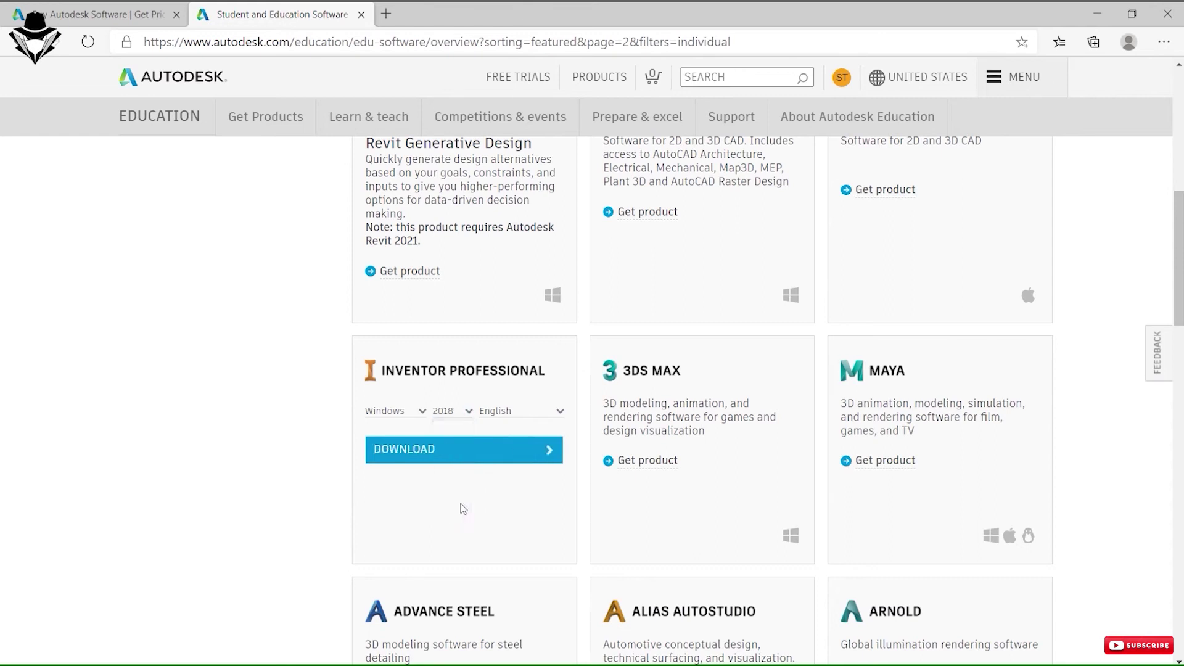